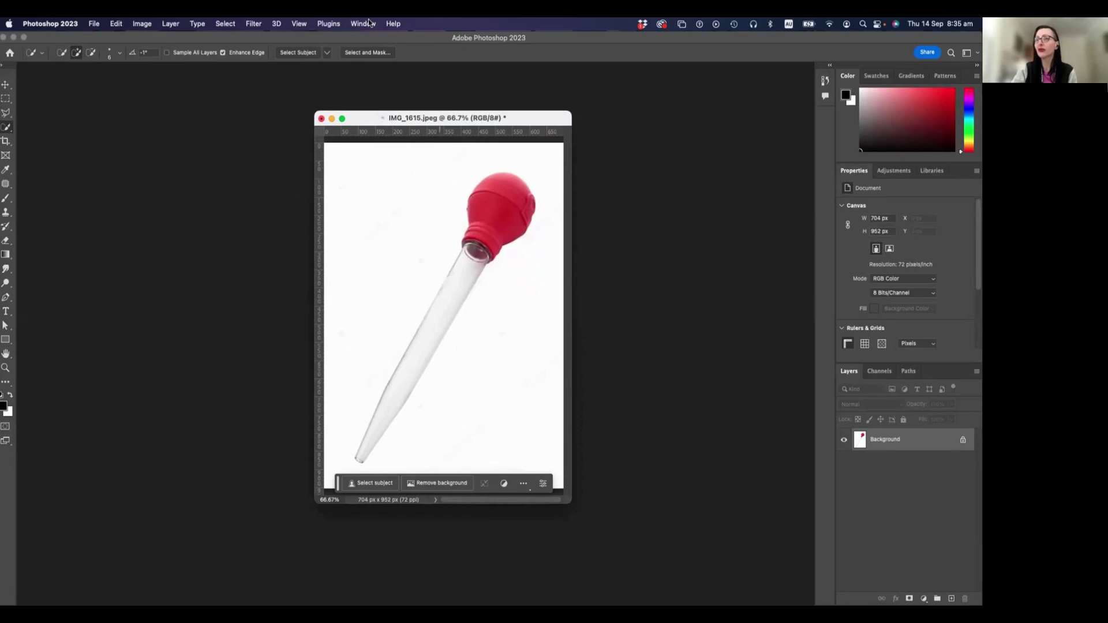
# Reset the Essentials workspace to its default layout.
pyautogui.click(371, 23)
pyautogui.moveTo(372, 52)
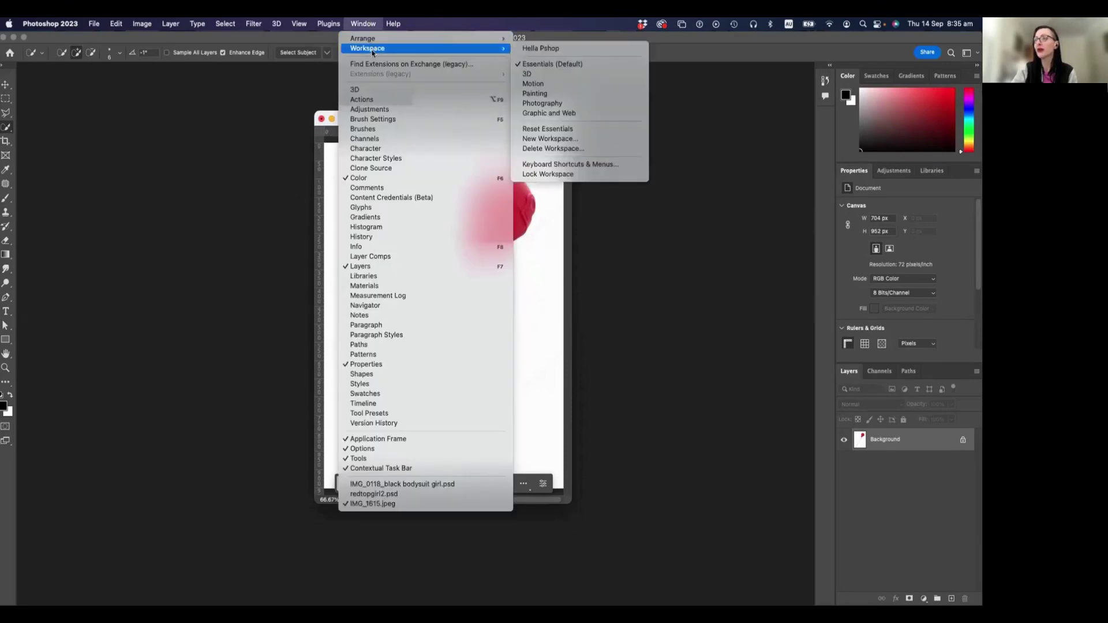
pyautogui.click(577, 133)
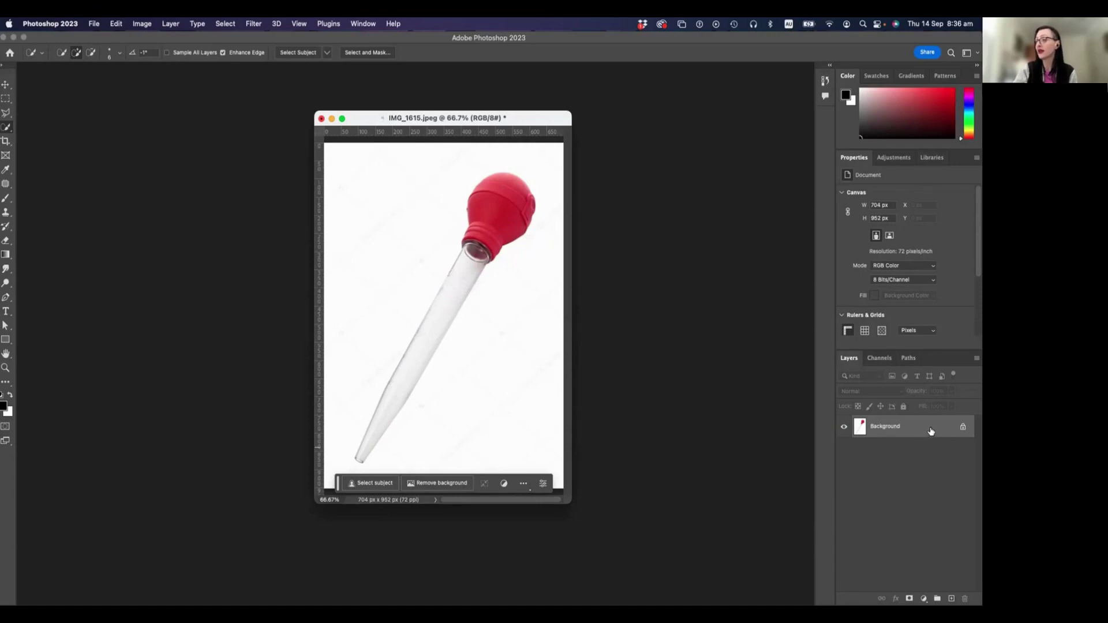
# Duplicate the Background layer of the baster photo and hide the original layer.
pyautogui.moveTo(932, 430); pyautogui.dragTo(938, 601)
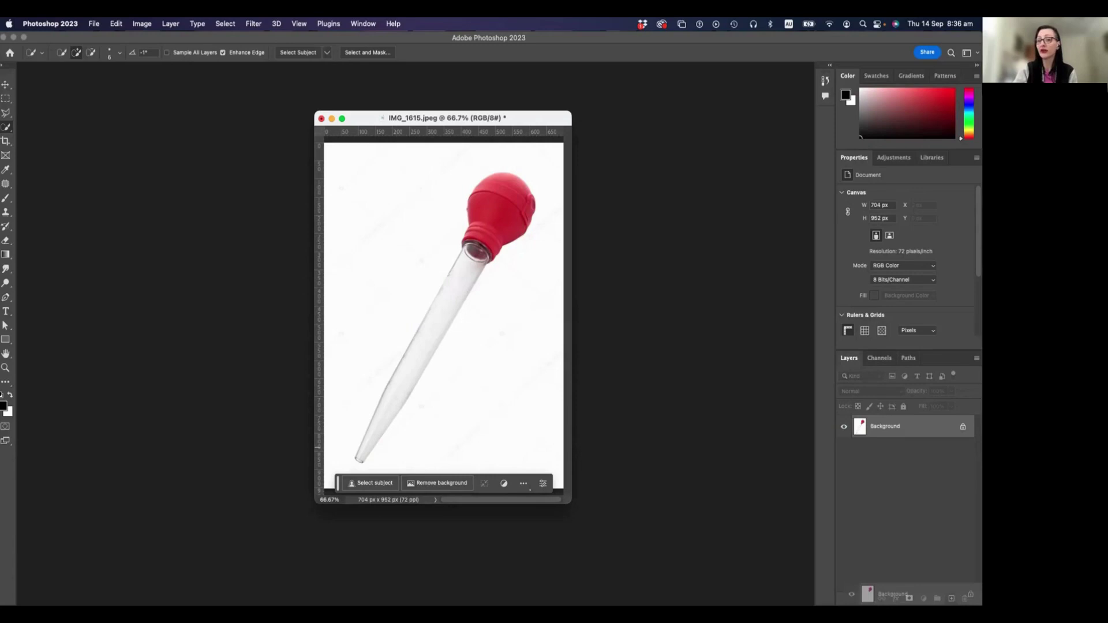
pyautogui.moveTo(938, 600); pyautogui.dragTo(951, 598)
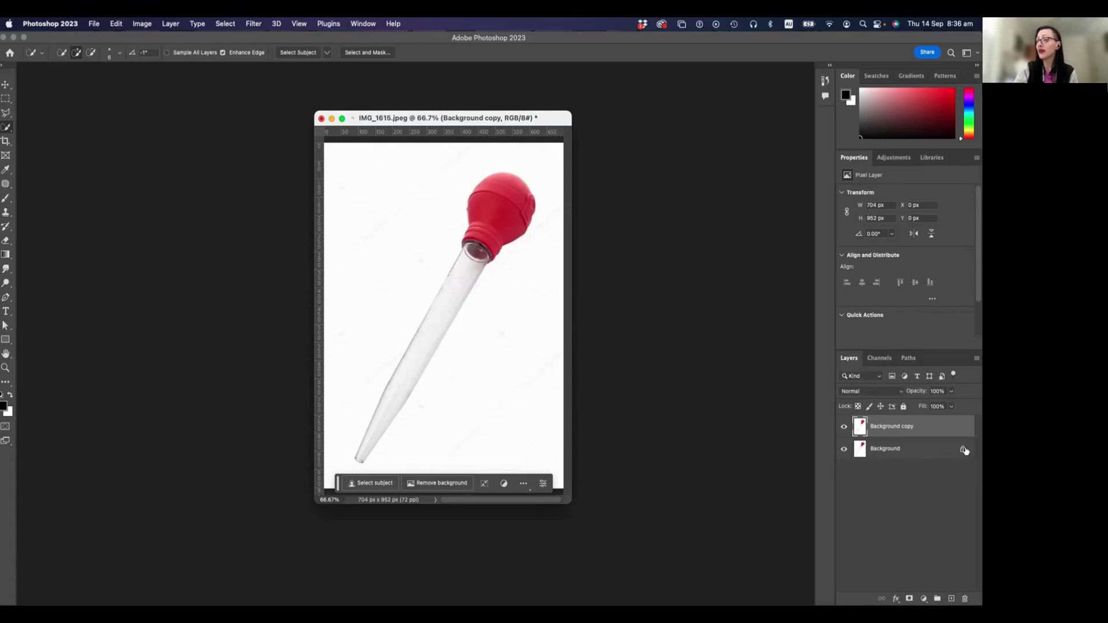
pyautogui.click(843, 453)
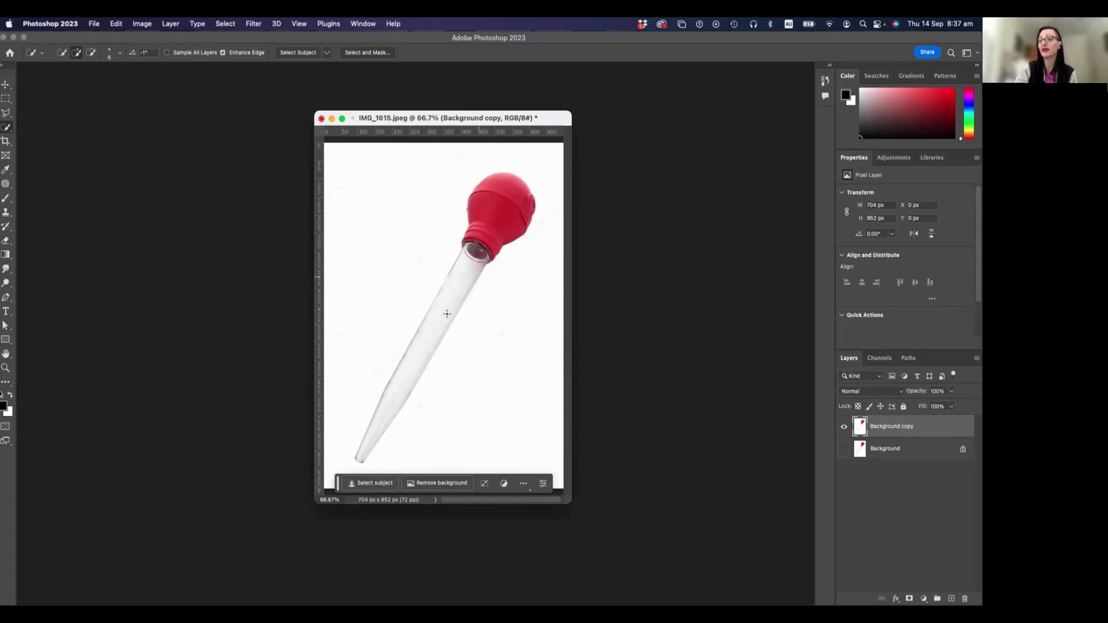
# Remove the background from the copied layer and compare the cutout by toggling the original layer's visibility, leaving it hidden.
pyautogui.click(423, 483)
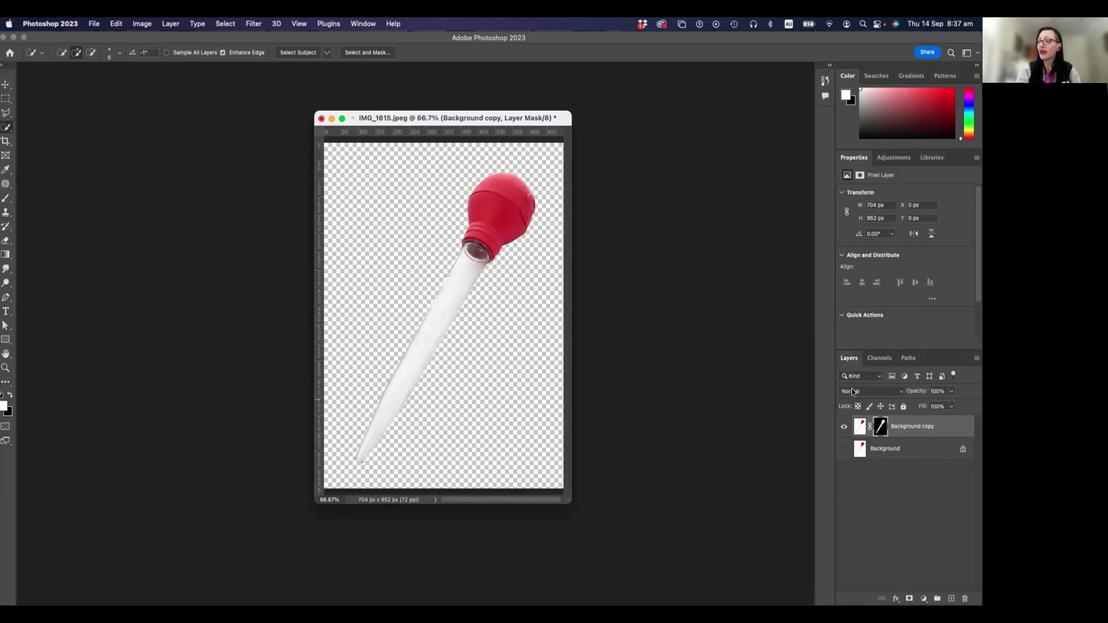
pyautogui.click(845, 449)
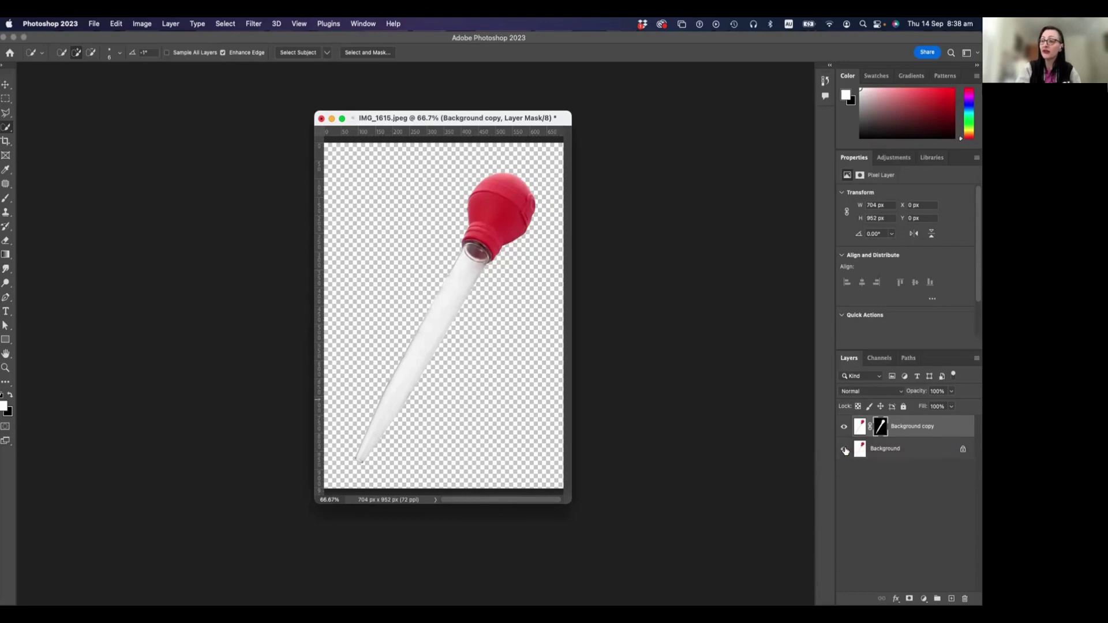
pyautogui.click(845, 449)
pyautogui.click(845, 450)
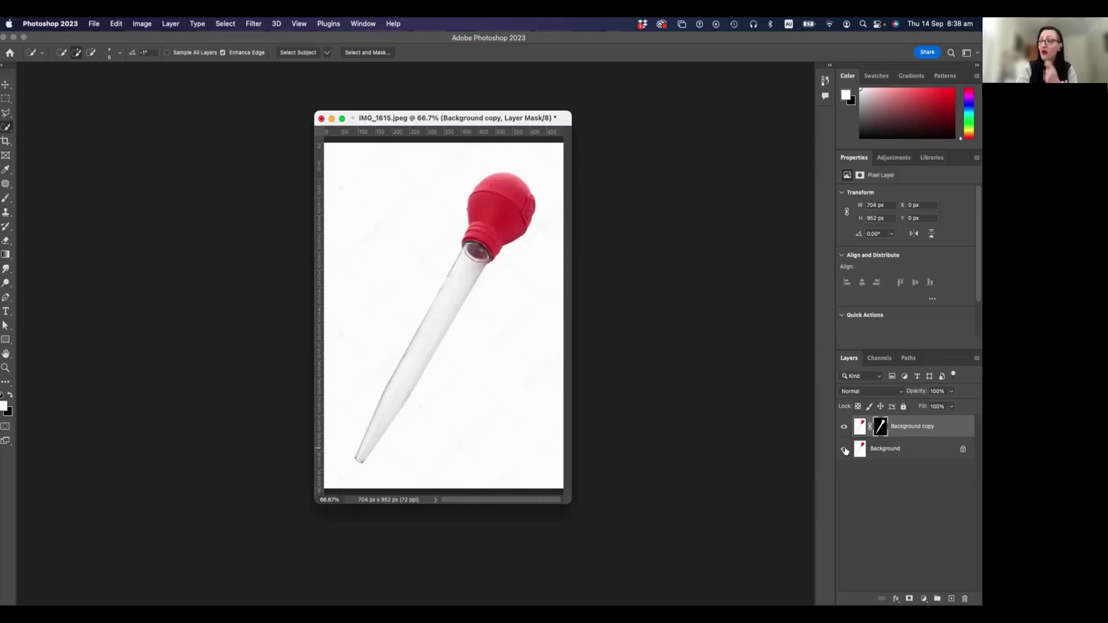
pyautogui.click(844, 449)
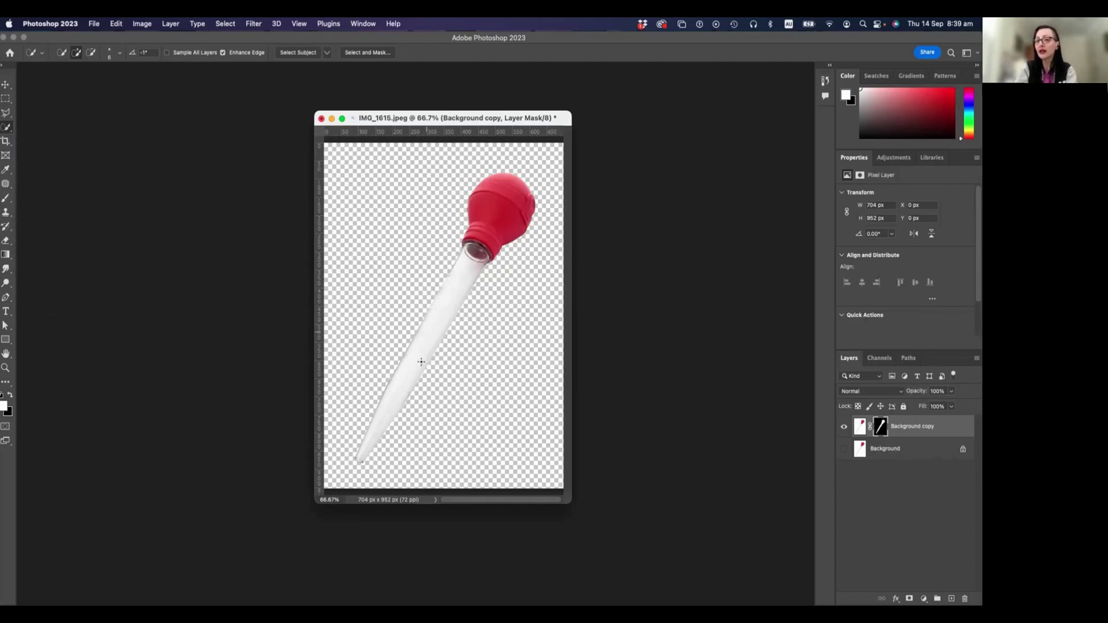
# Select the whole clear tube of the baster, from below the red bulb to the tip, with the Quick Selection tool.
pyautogui.click(469, 265)
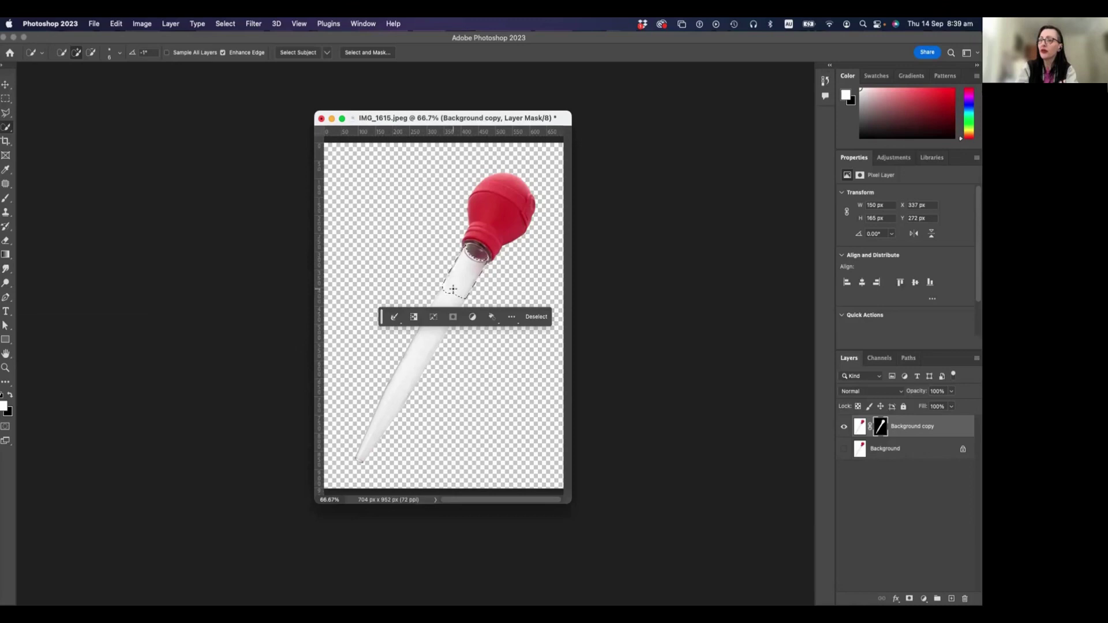
pyautogui.moveTo(448, 297)
pyautogui.mouseDown()
pyautogui.moveTo(400, 394)
pyautogui.moveTo(410, 369)
pyautogui.mouseUp()
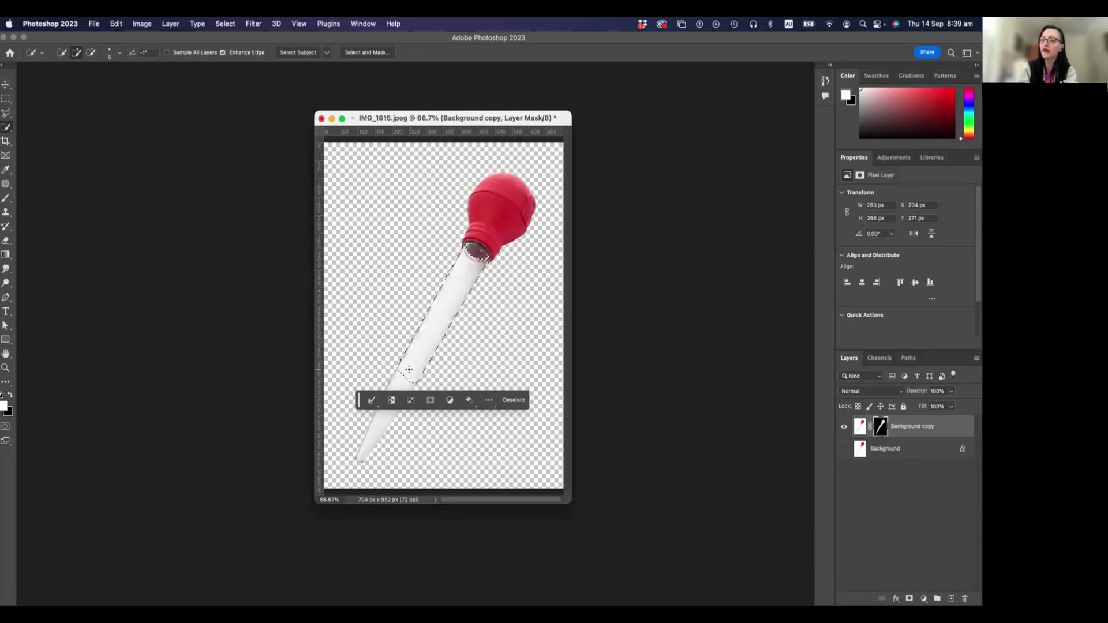
pyautogui.click(401, 387)
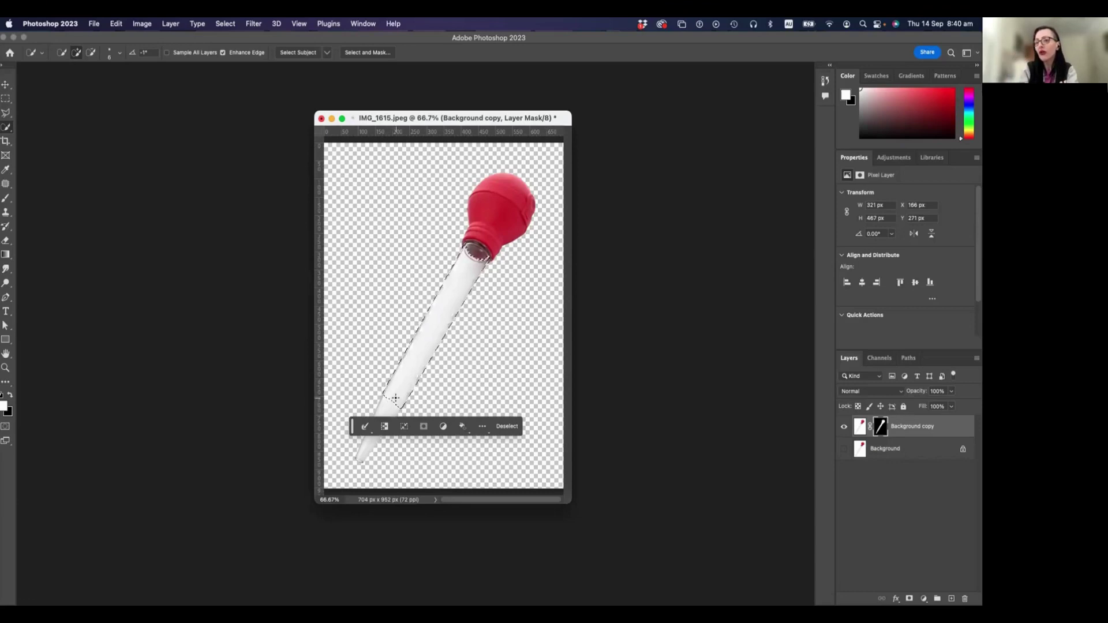
pyautogui.moveTo(394, 404); pyautogui.dragTo(357, 460)
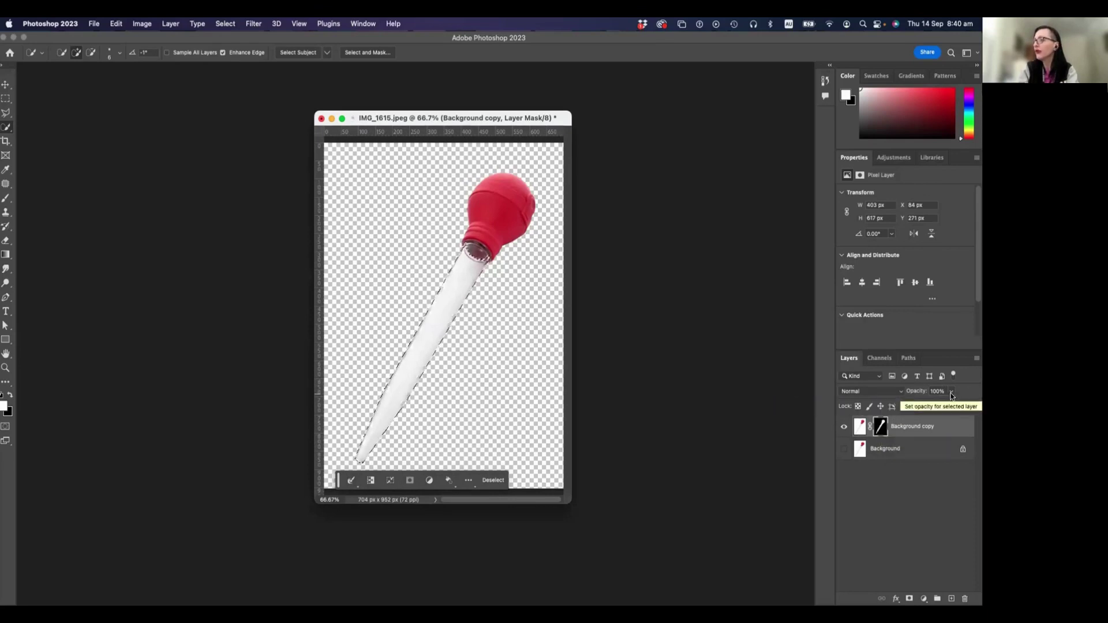
# Try lowering the opacity of the masked copy layer, and restore it to 100%.
pyautogui.click(880, 426)
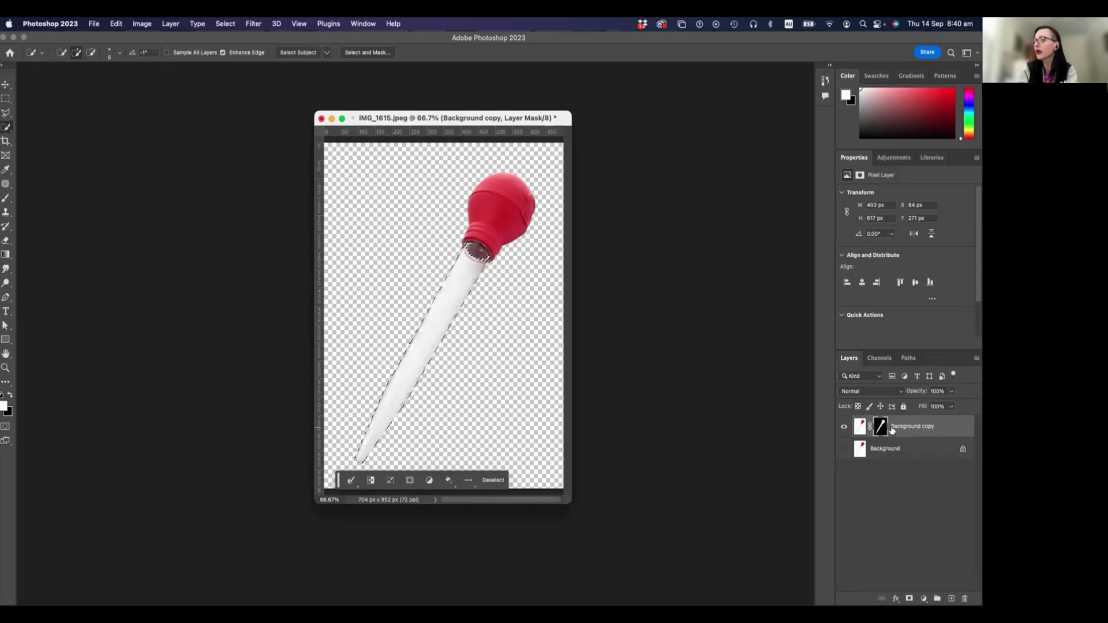
pyautogui.click(950, 393)
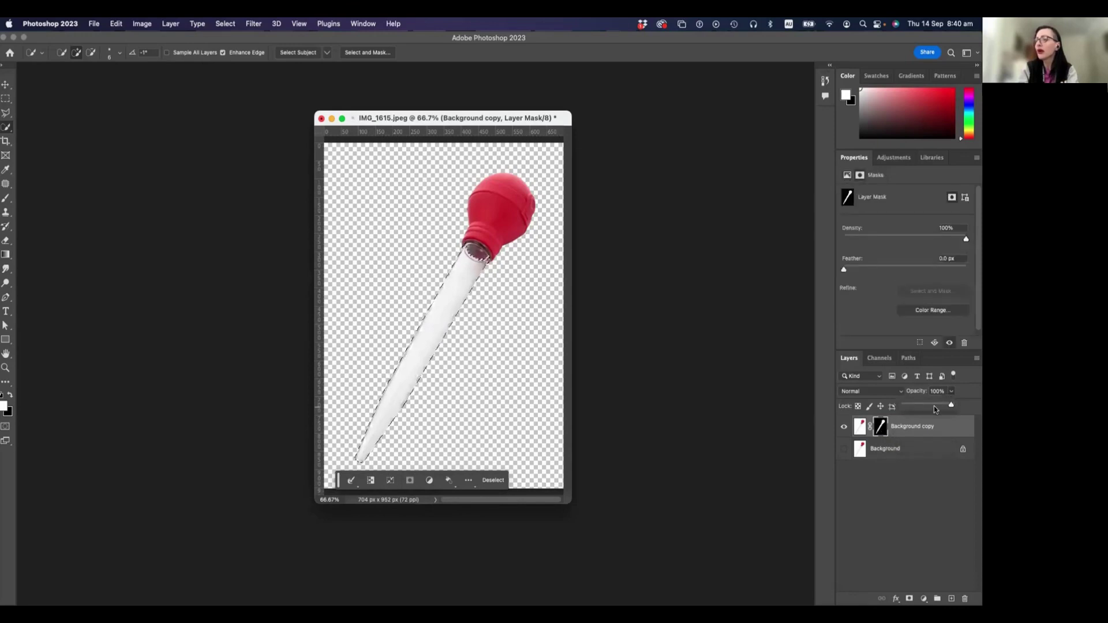
pyautogui.click(933, 403)
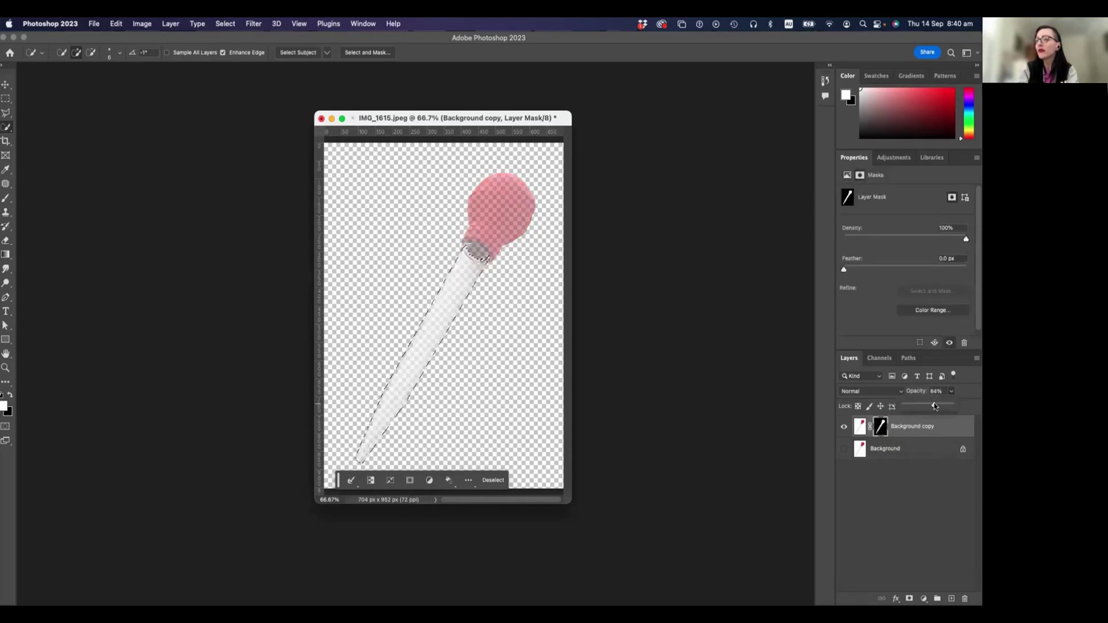
pyautogui.moveTo(934, 406); pyautogui.dragTo(952, 405)
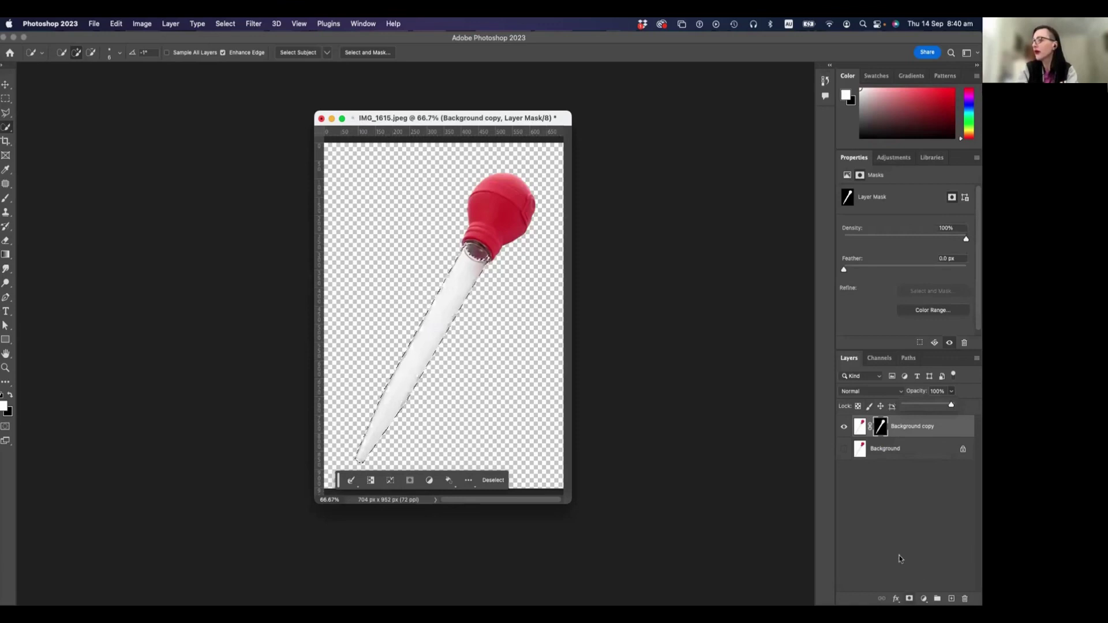
# Make the layer mask of Background copy active and swap the foreground and background colours to get black in front.
pyautogui.click(860, 427)
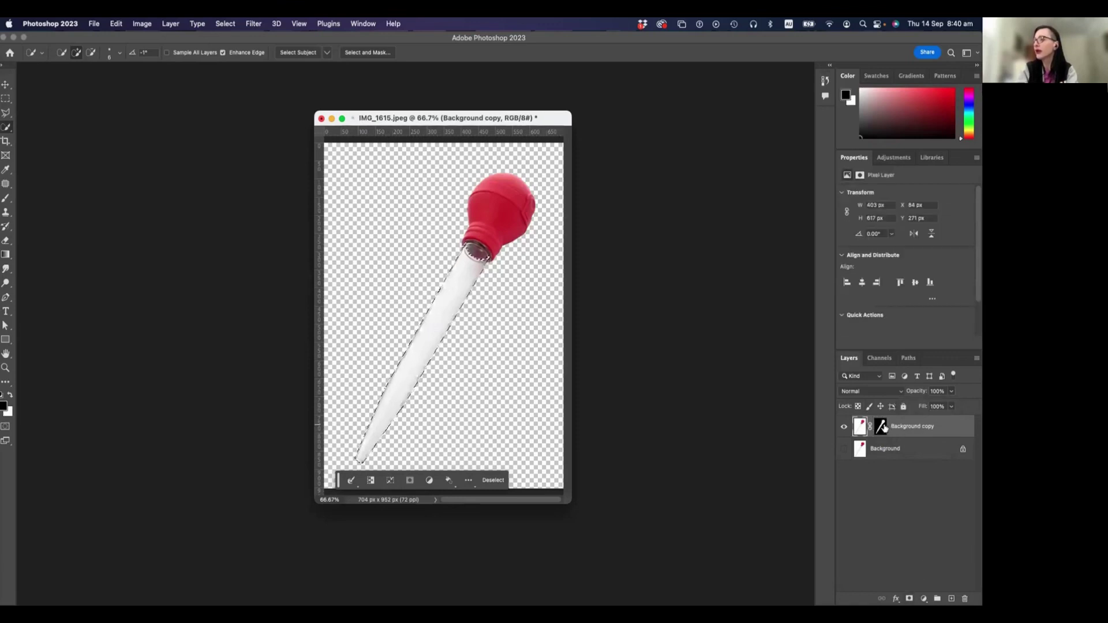
pyautogui.click(882, 427)
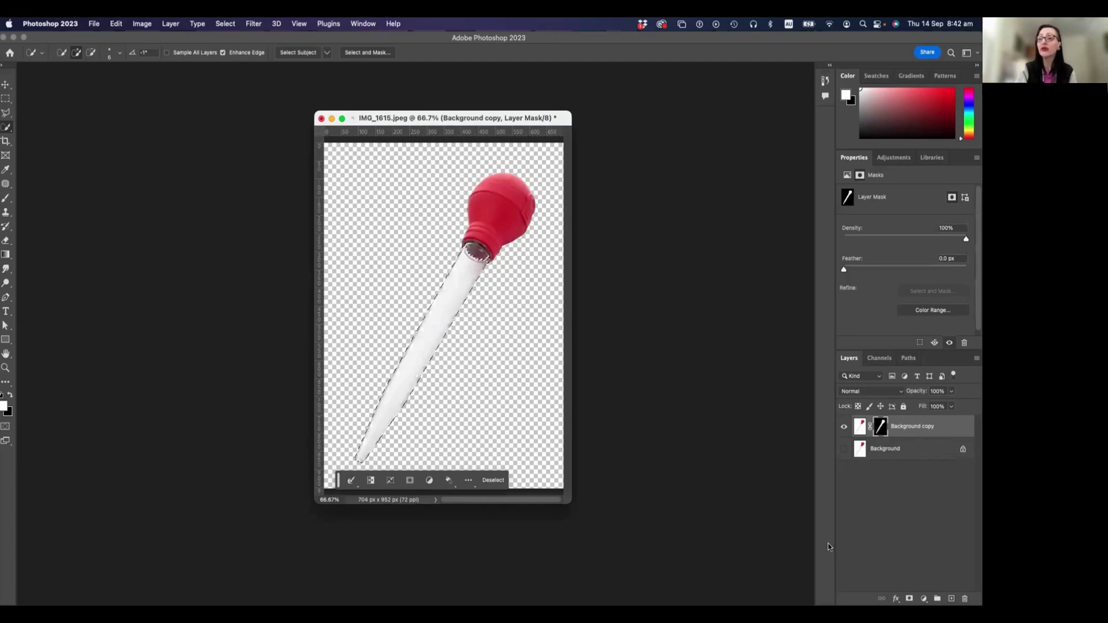
pyautogui.click(10, 395)
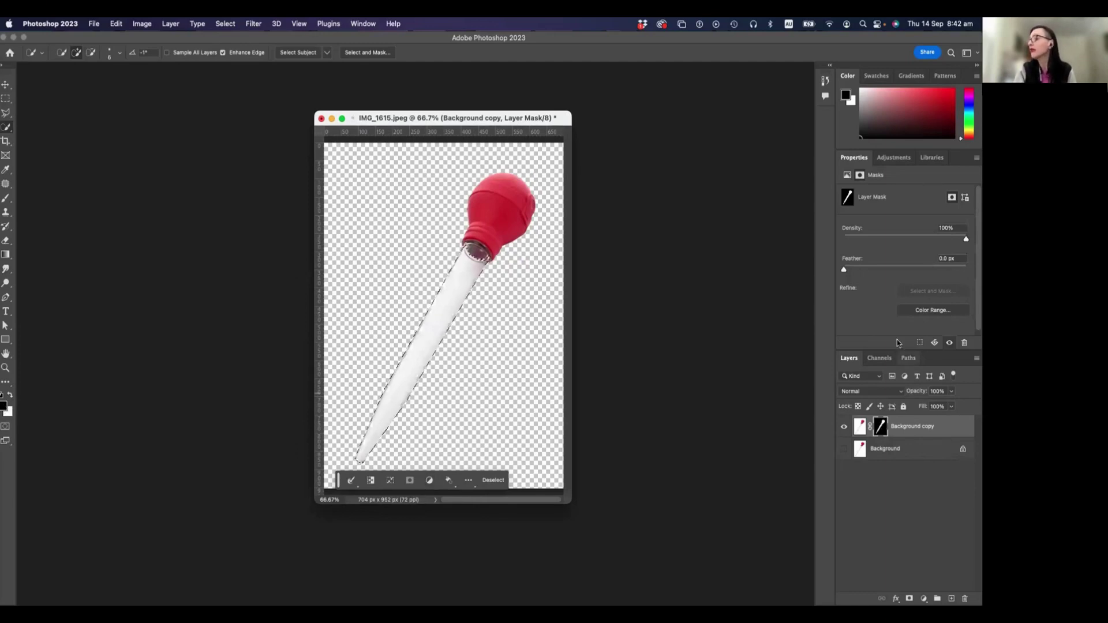
pyautogui.click(950, 392)
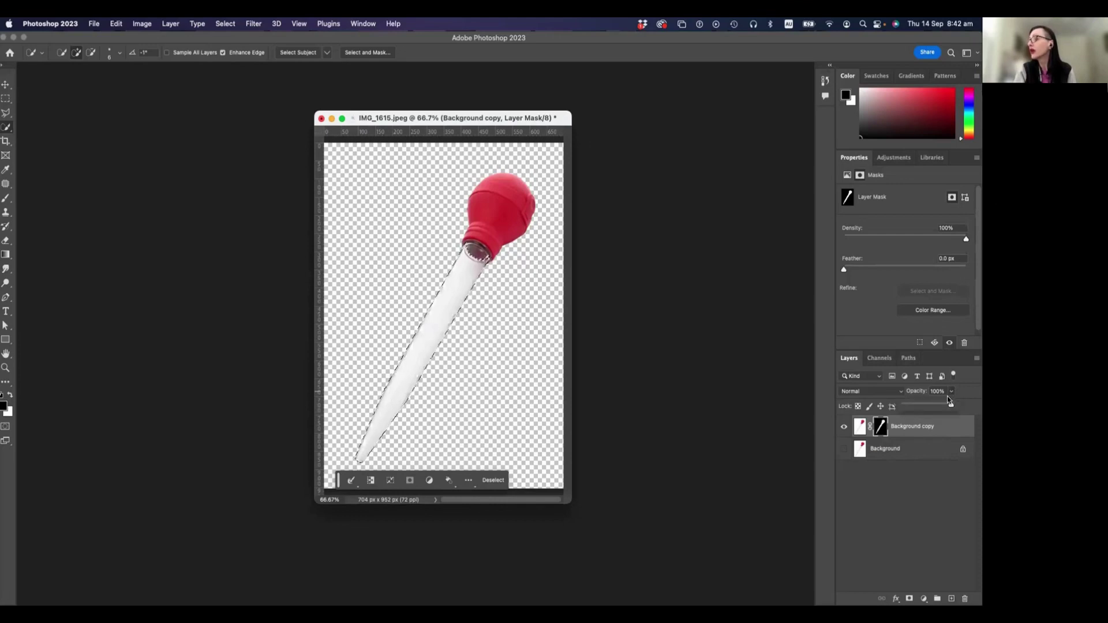
pyautogui.click(869, 415)
# Fill the selected tube area on the layer mask with 50% Gray in Normal mode at 100% opacity.
pyautogui.click(140, 23)
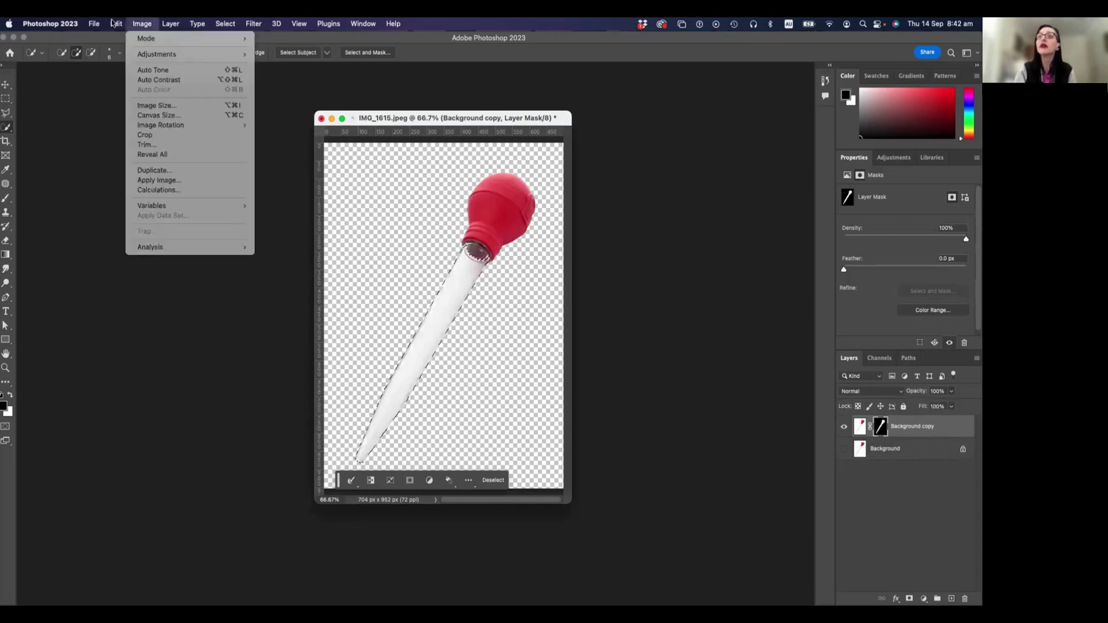
pyautogui.moveTo(116, 23)
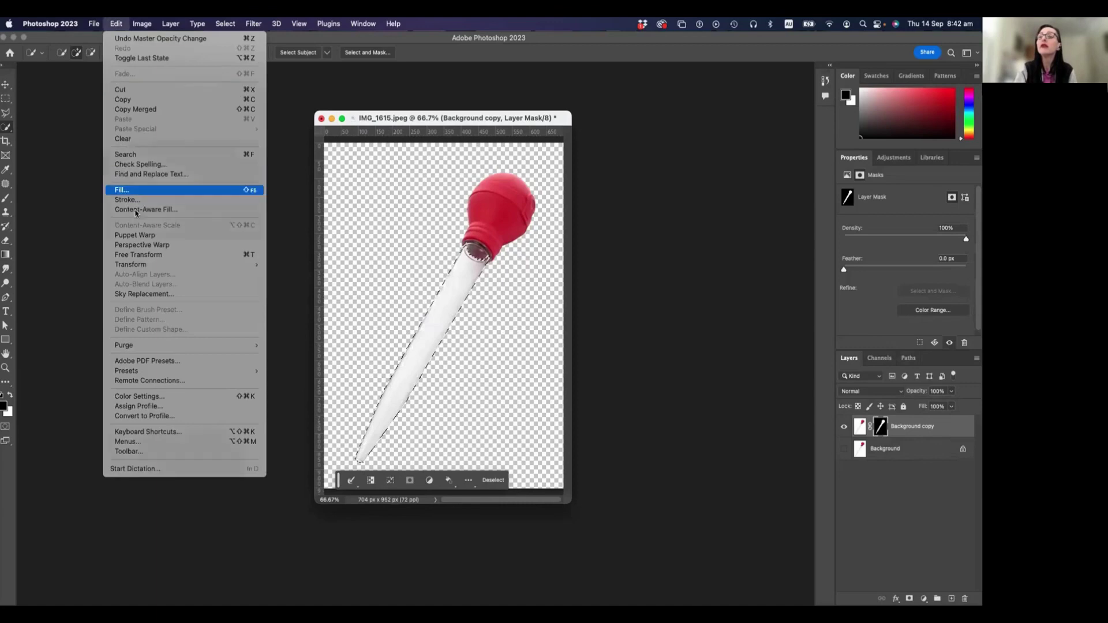
pyautogui.click(124, 190)
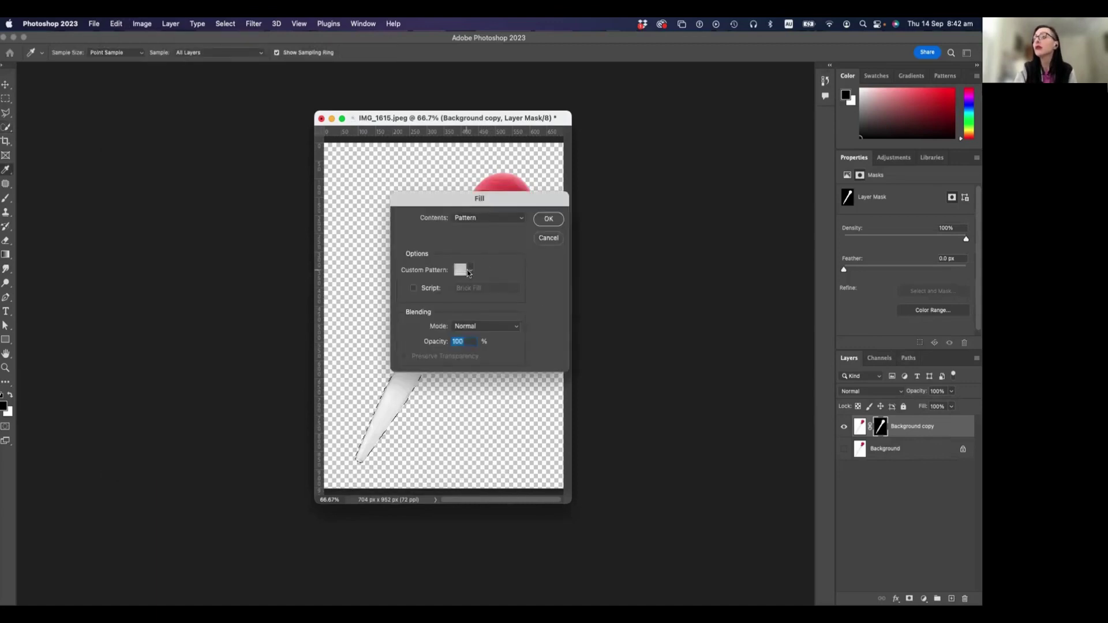
pyautogui.click(469, 271)
pyautogui.click(474, 272)
pyautogui.click(479, 218)
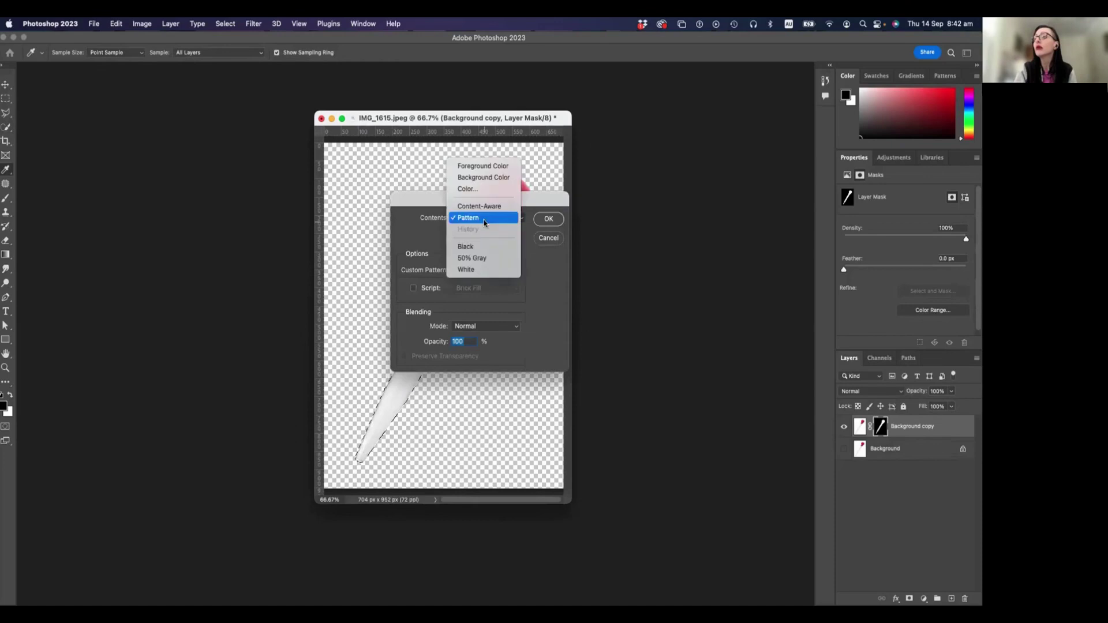
pyautogui.click(480, 258)
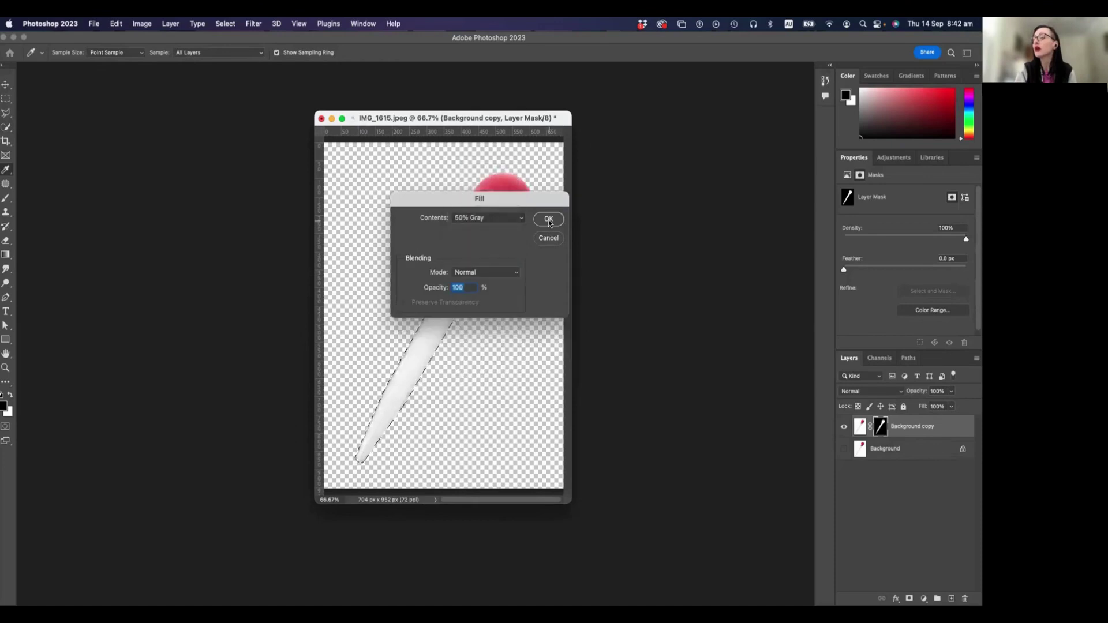
pyautogui.click(548, 219)
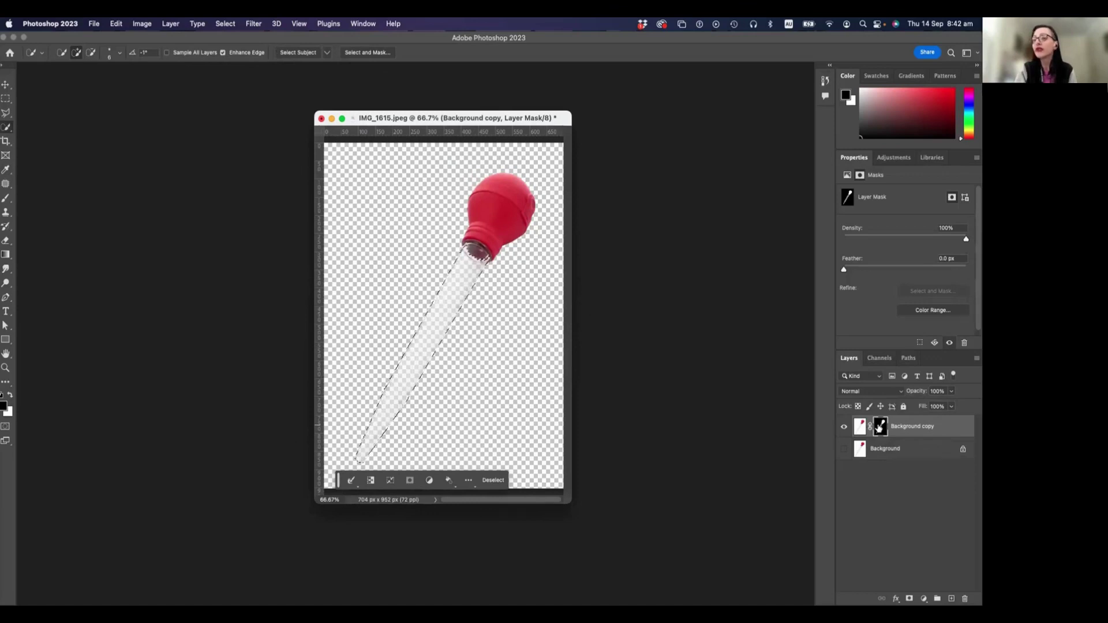
# Display only the Background copy Mask channel to examine the tones of the bulb, tube and surroundings in the mask.
pyautogui.click(892, 360)
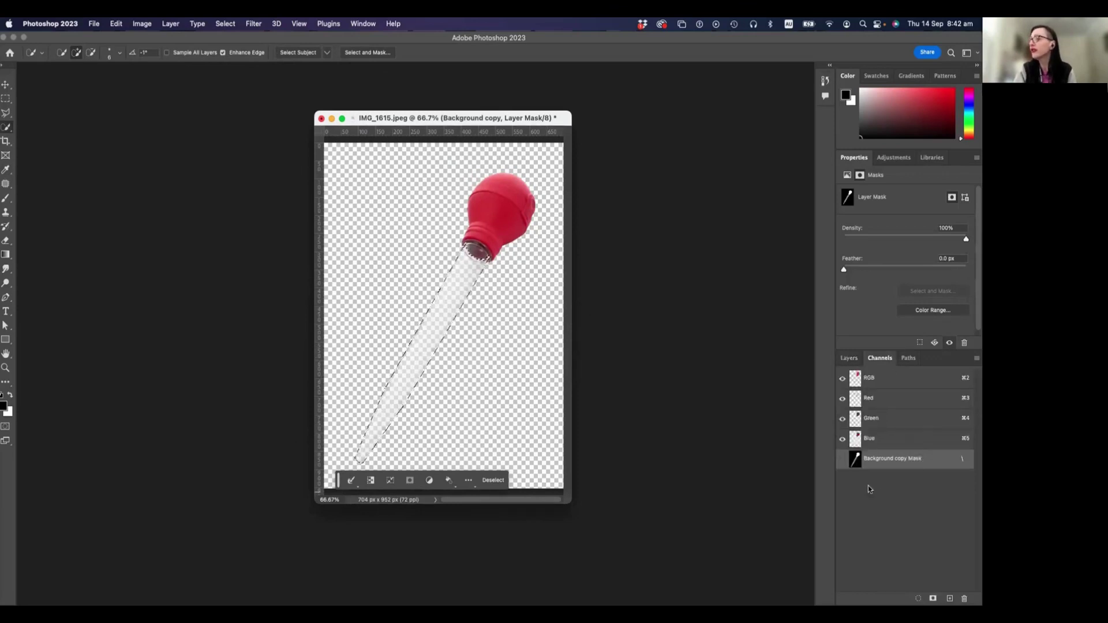
pyautogui.click(842, 459)
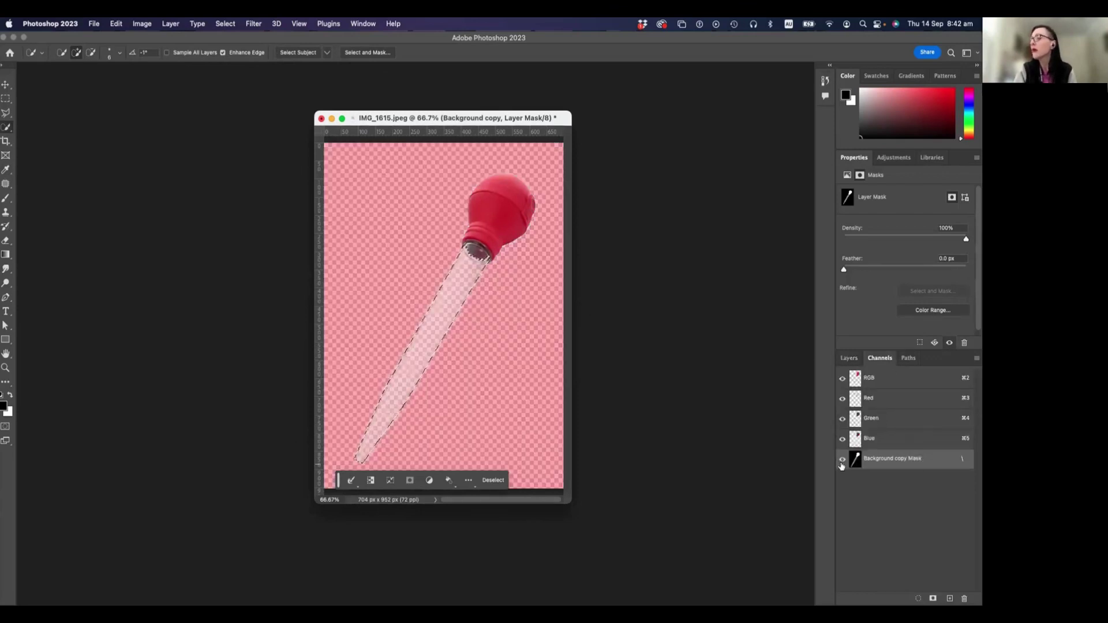
pyautogui.click(842, 377)
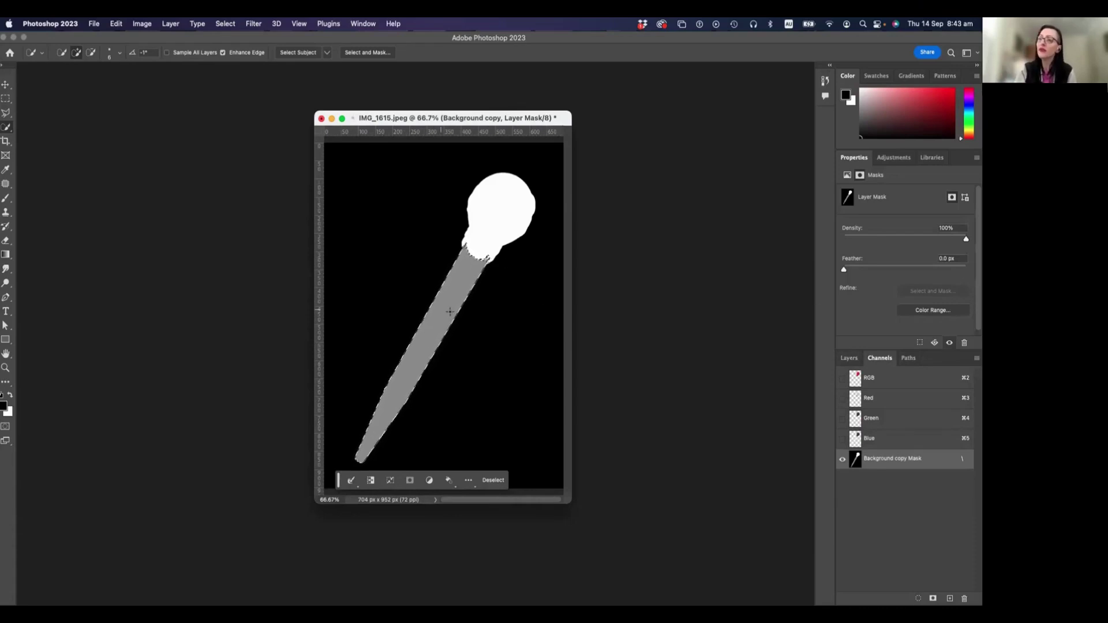
pyautogui.click(849, 357)
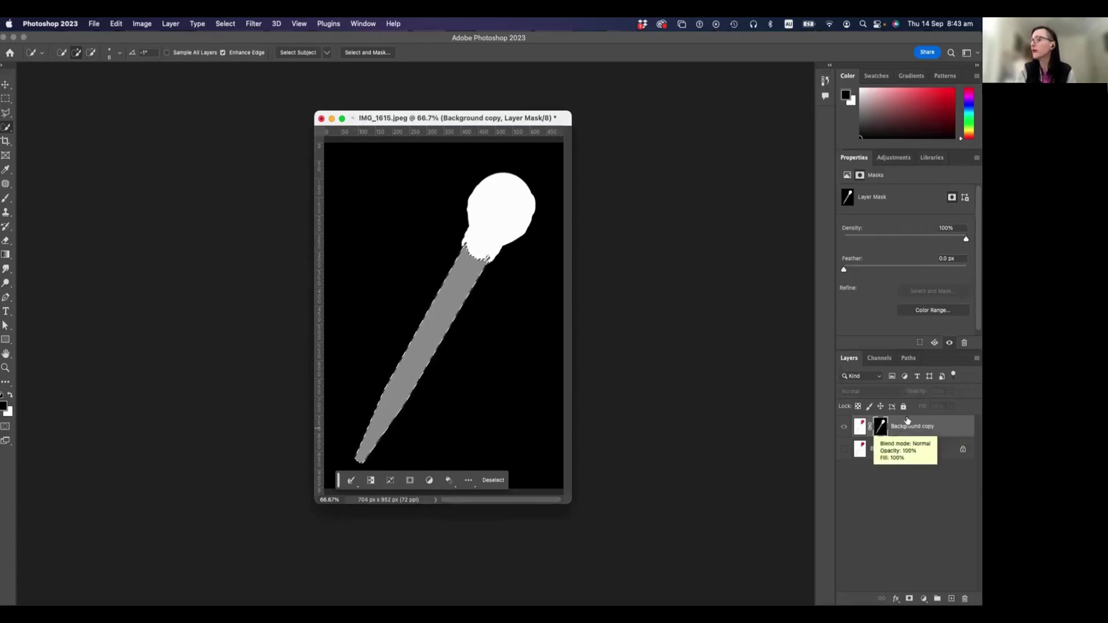
pyautogui.click(878, 359)
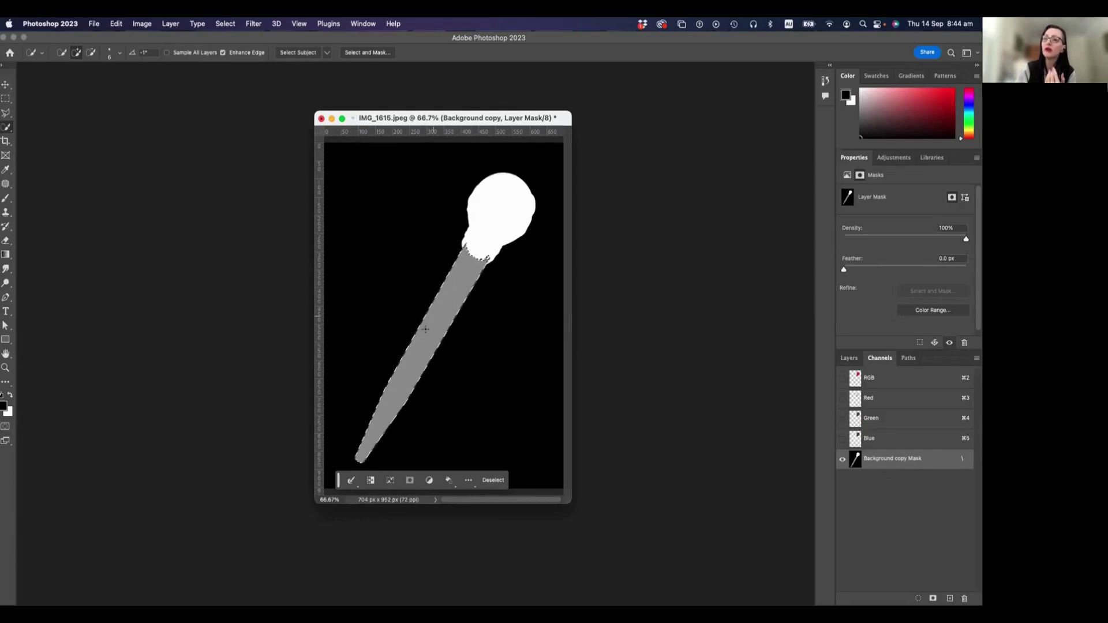
# Show the RGB channels again, hide the mask channel, and return to the layer list with no layer selected.
pyautogui.click(842, 378)
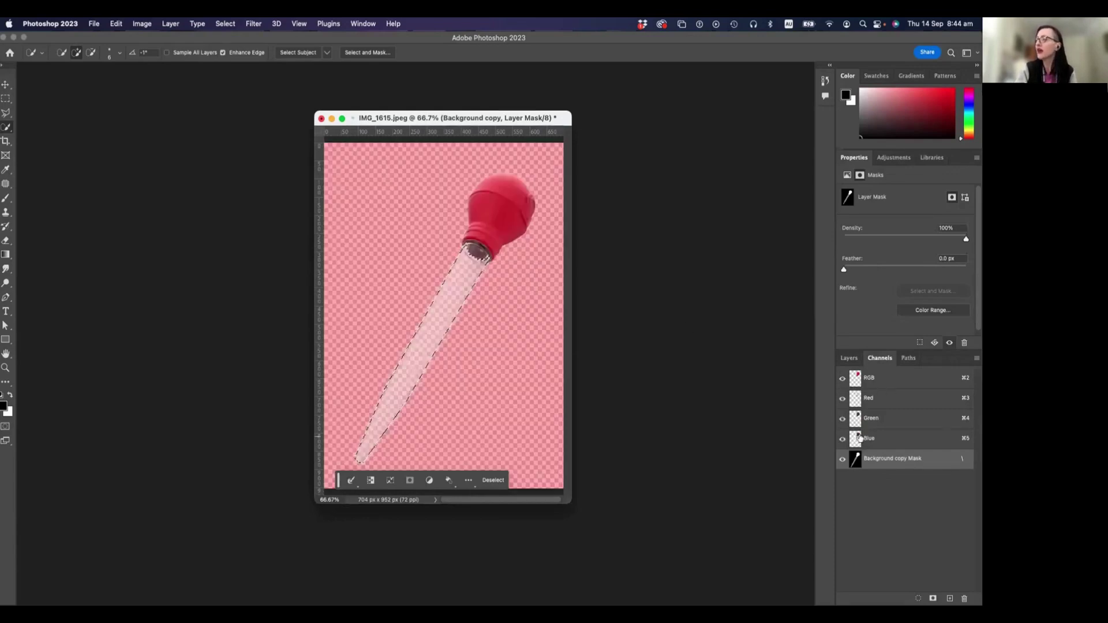
pyautogui.click(842, 459)
pyautogui.click(848, 358)
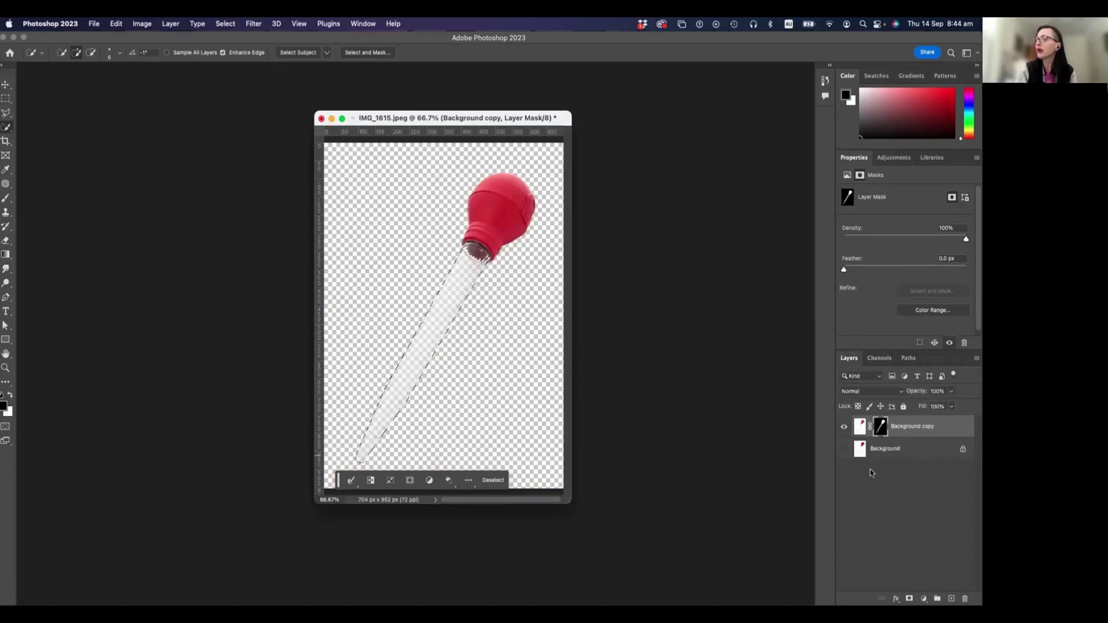
pyautogui.click(871, 473)
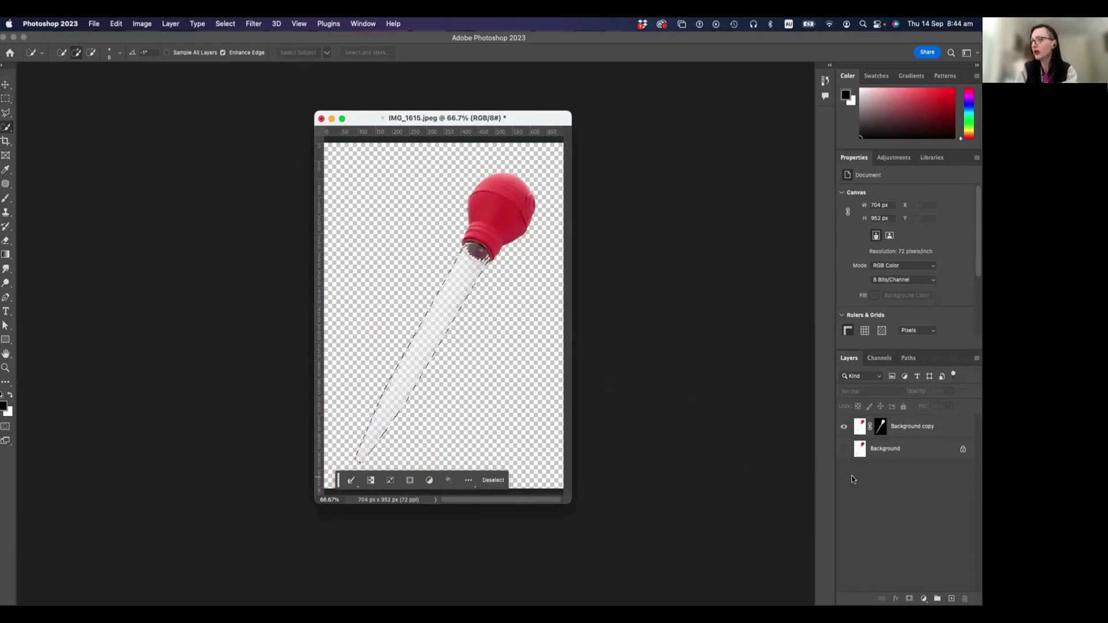
# Clear the tube selection and set the foreground colour to a muted pink for the Rectangle tool's fill.
pyautogui.press('super+d')
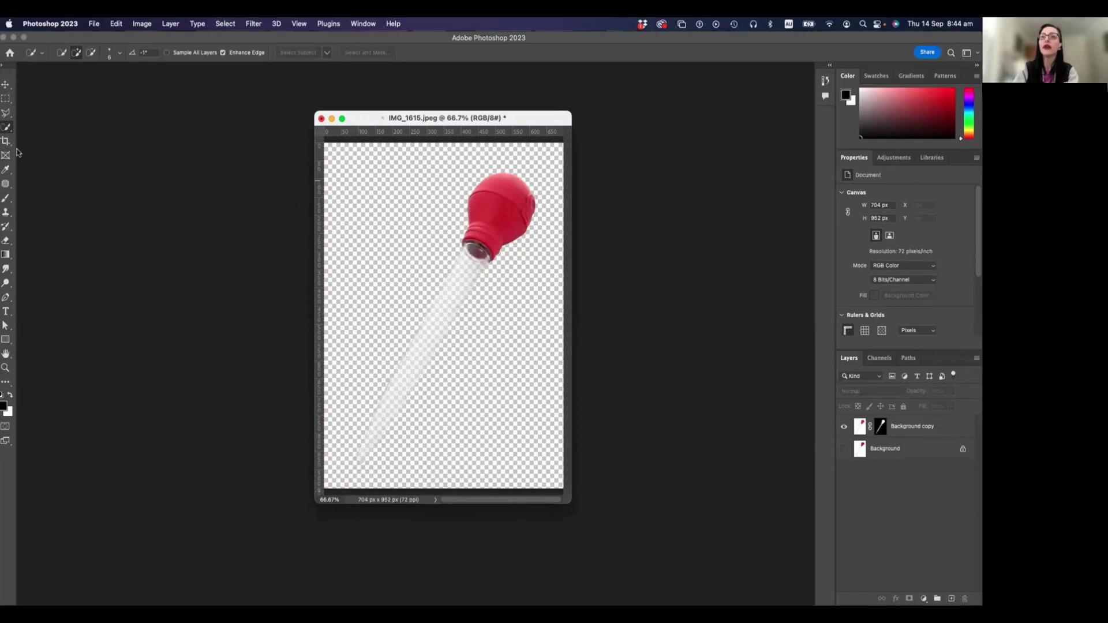
pyautogui.click(6, 155)
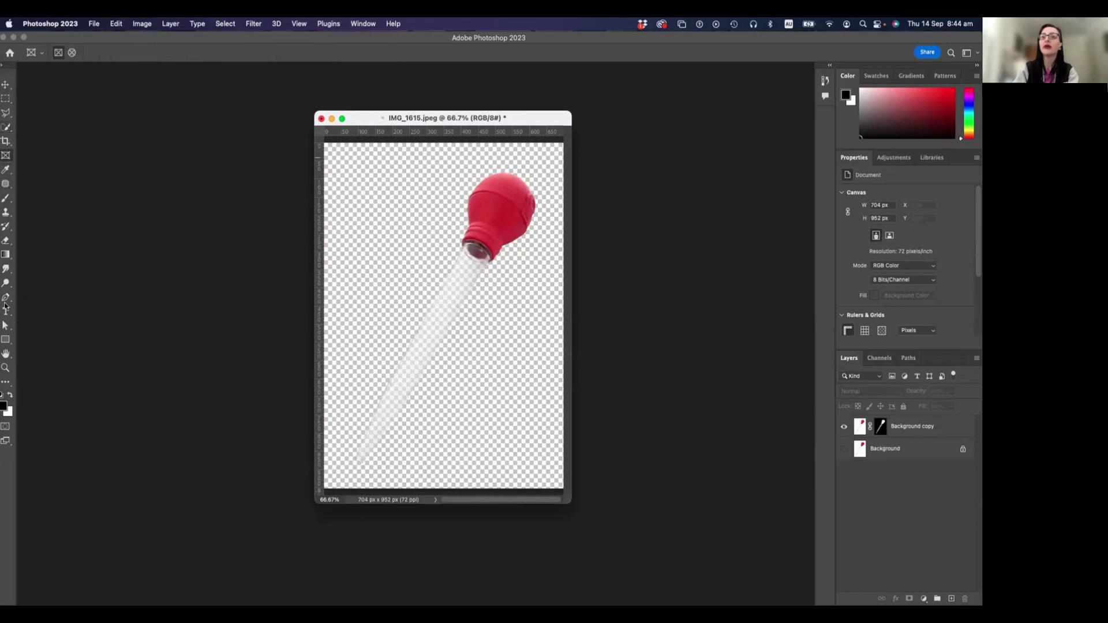
pyautogui.click(6, 85)
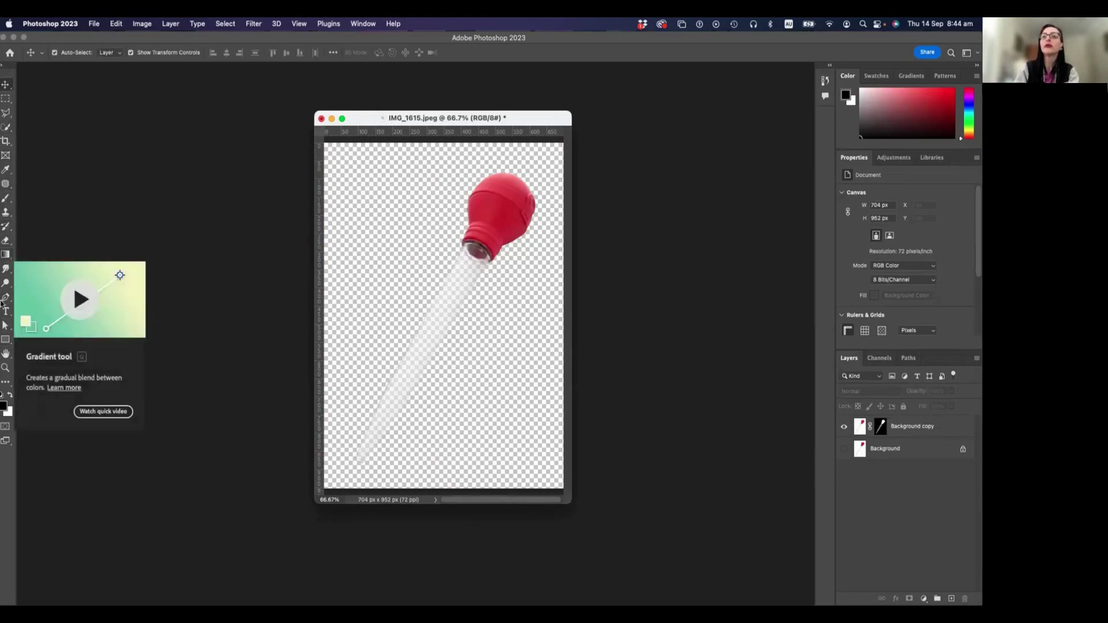
pyautogui.click(5, 340)
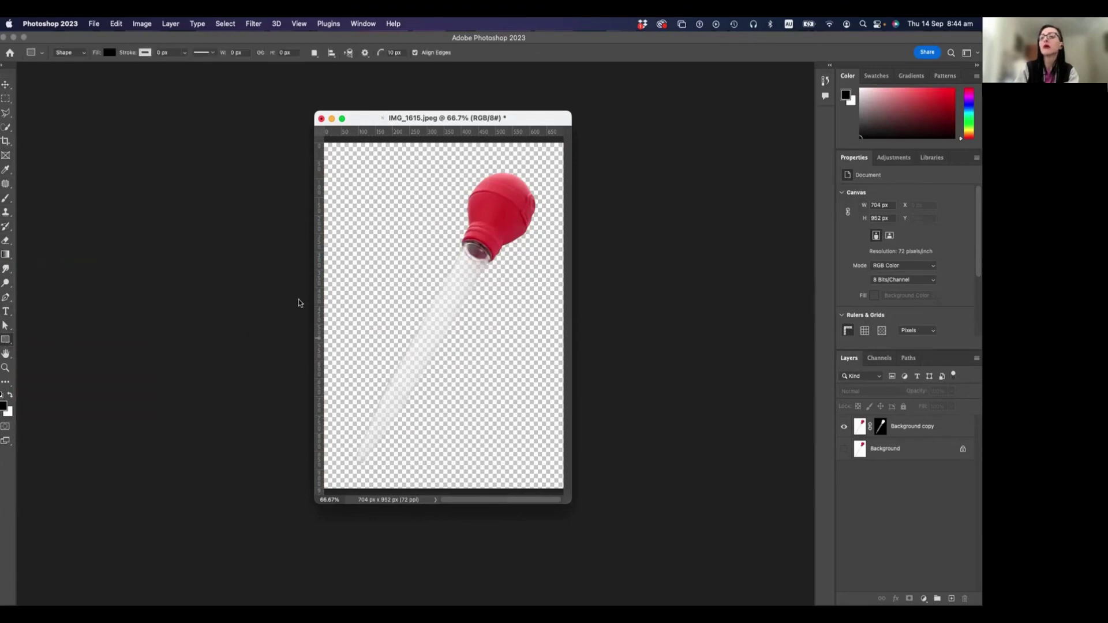
pyautogui.click(4, 406)
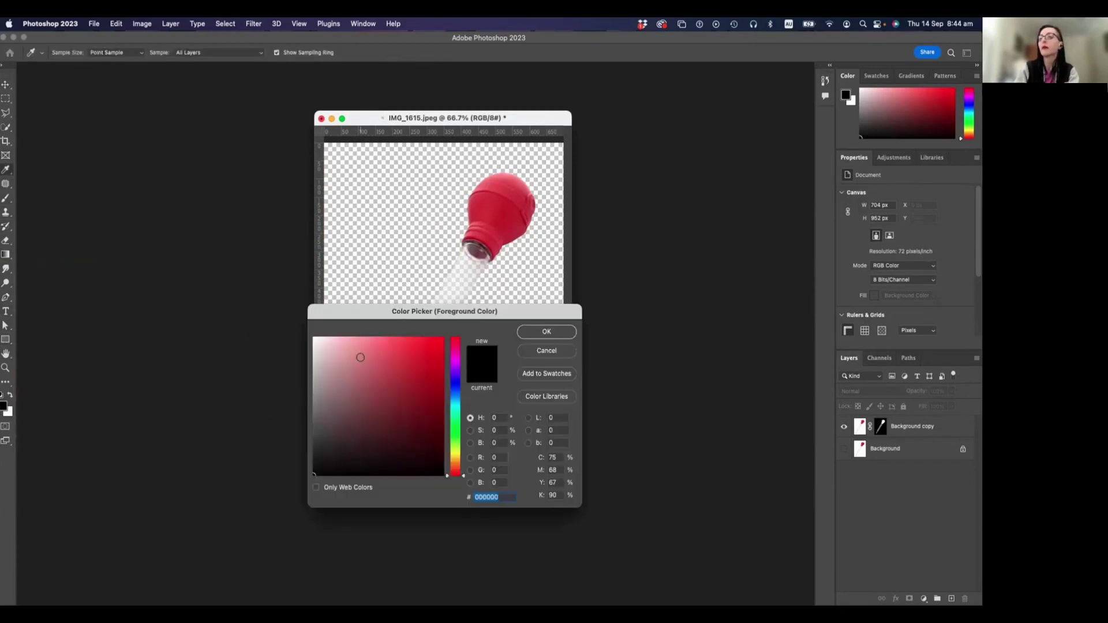
pyautogui.click(368, 357)
pyautogui.click(542, 330)
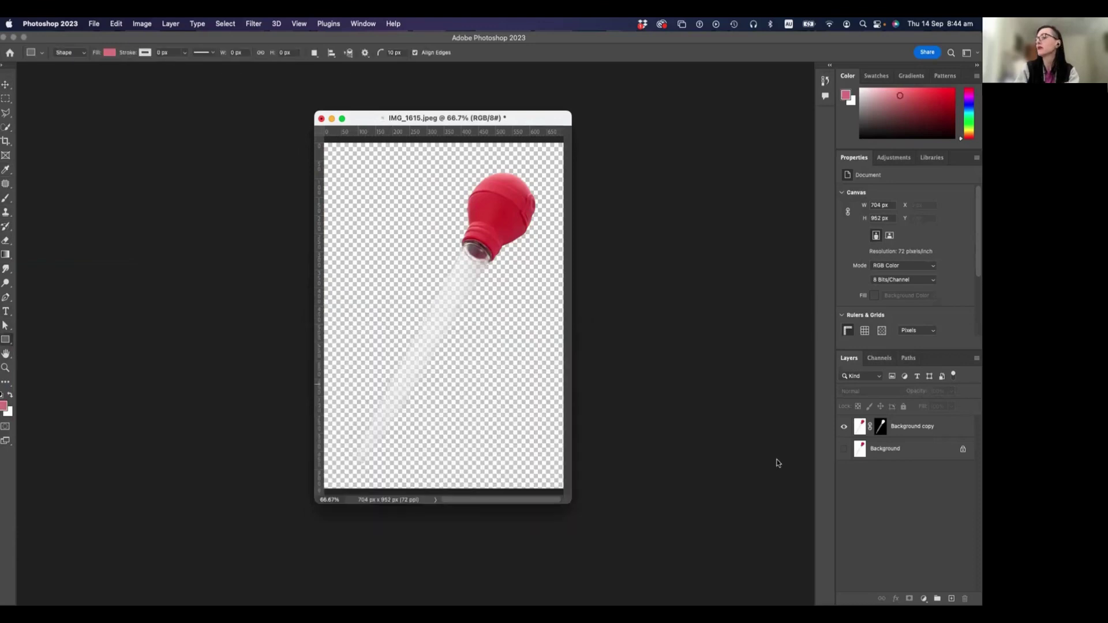
# Add a new layer above Background and draw a pink rectangle about 351 by 455 px behind the baster's tube.
pyautogui.click(915, 446)
pyautogui.click(951, 598)
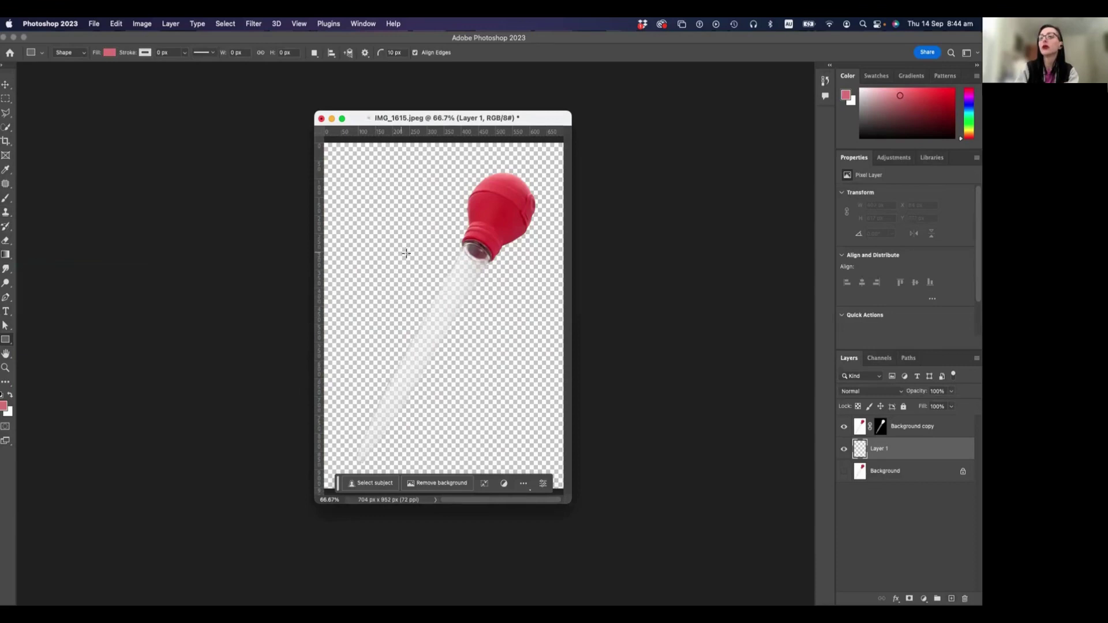
pyautogui.moveTo(385, 255); pyautogui.dragTo(506, 421)
# Move the pink rectangle behind the bulb and back behind the tube to test the transparency, and hide its layer with no layer selected.
pyautogui.click(7, 85)
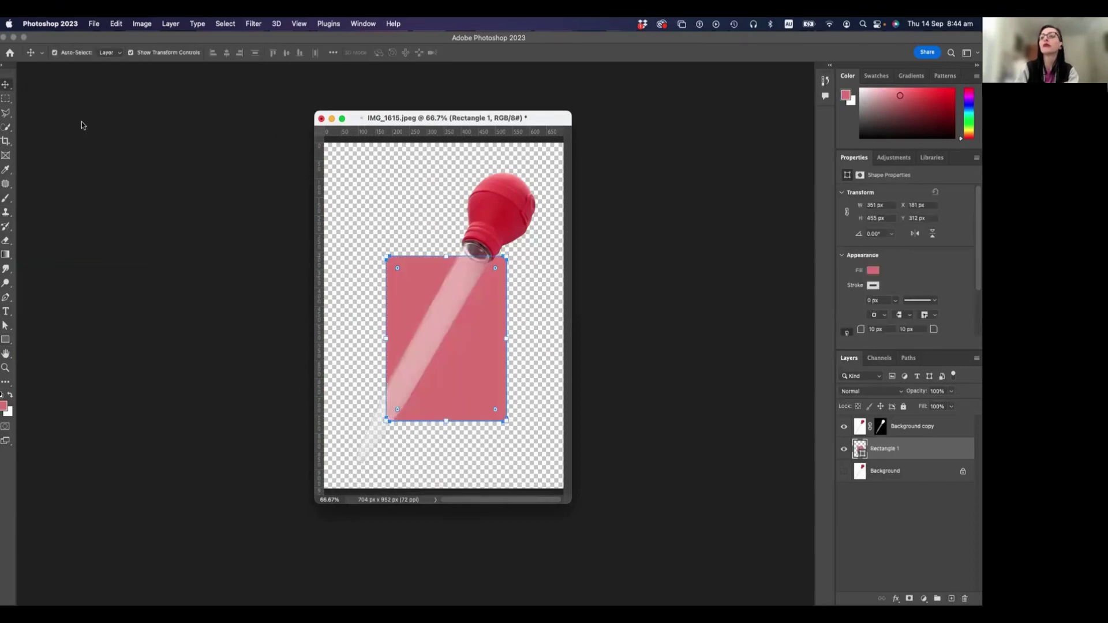
pyautogui.click(478, 390)
pyautogui.moveTo(478, 390); pyautogui.dragTo(536, 265)
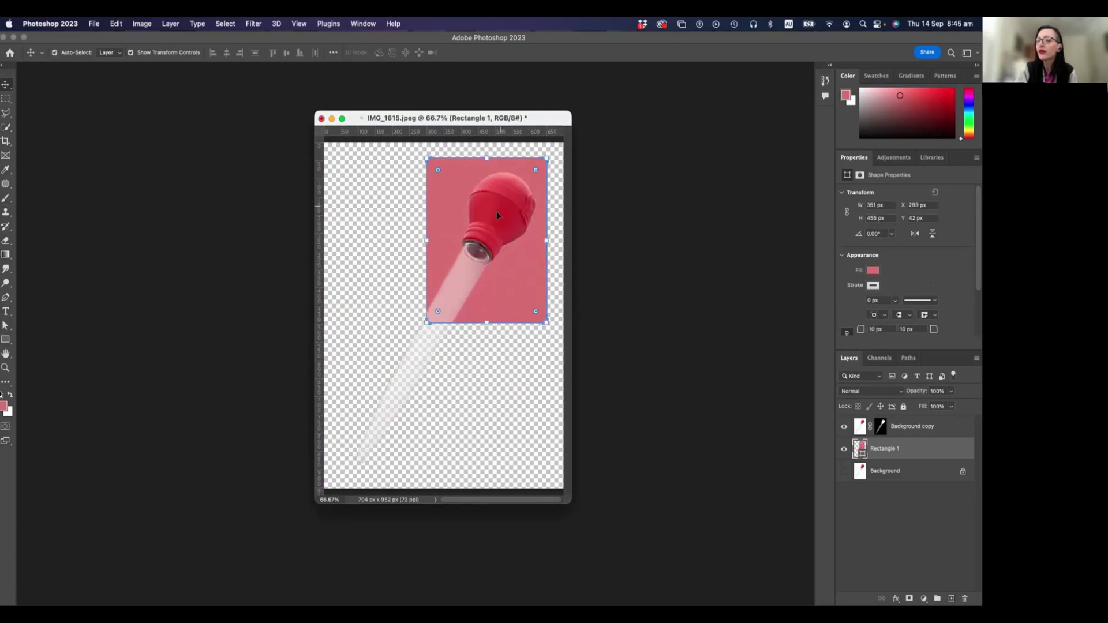
pyautogui.moveTo(525, 279); pyautogui.dragTo(466, 411)
pyautogui.moveTo(494, 364)
pyautogui.mouseDown()
pyautogui.moveTo(549, 336)
pyautogui.moveTo(517, 306)
pyautogui.moveTo(511, 370)
pyautogui.moveTo(521, 358)
pyautogui.moveTo(500, 362)
pyautogui.mouseUp()
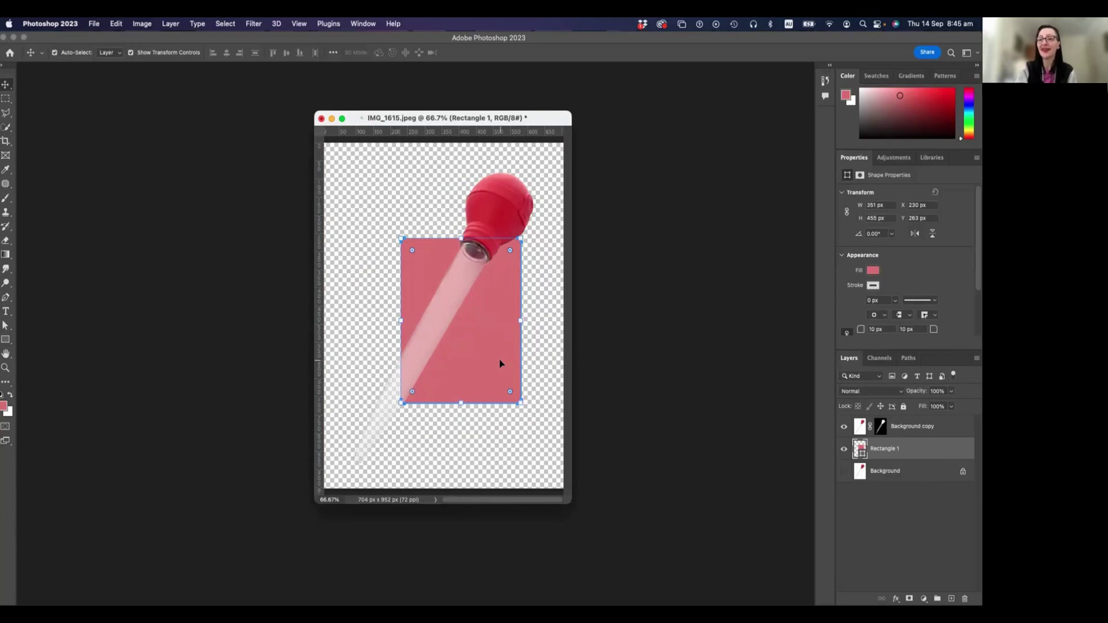
pyautogui.click(844, 449)
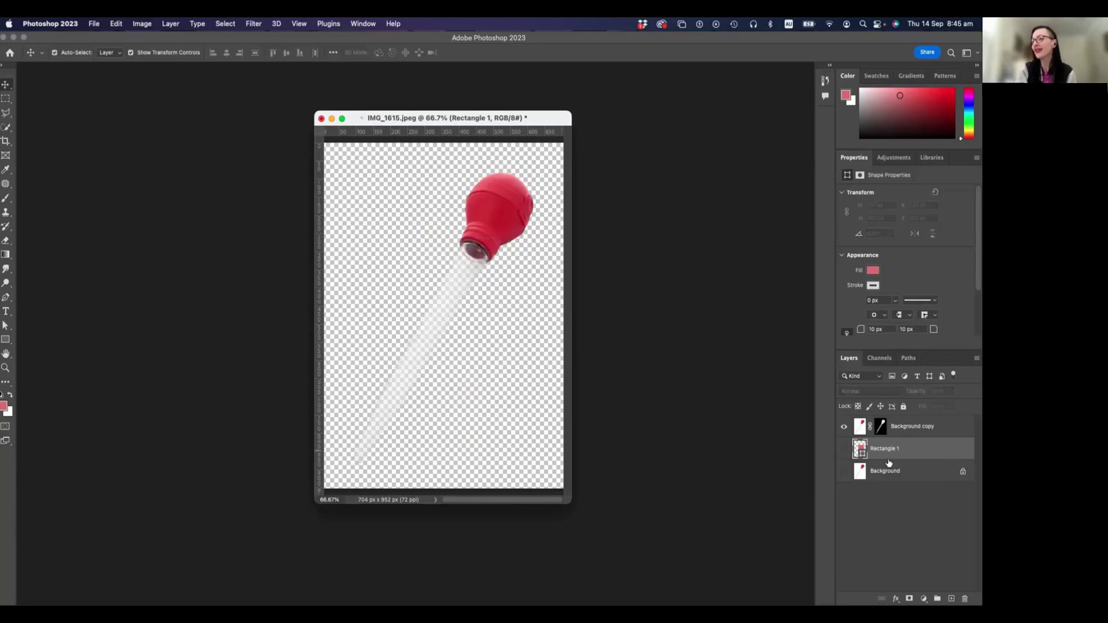
pyautogui.click(885, 516)
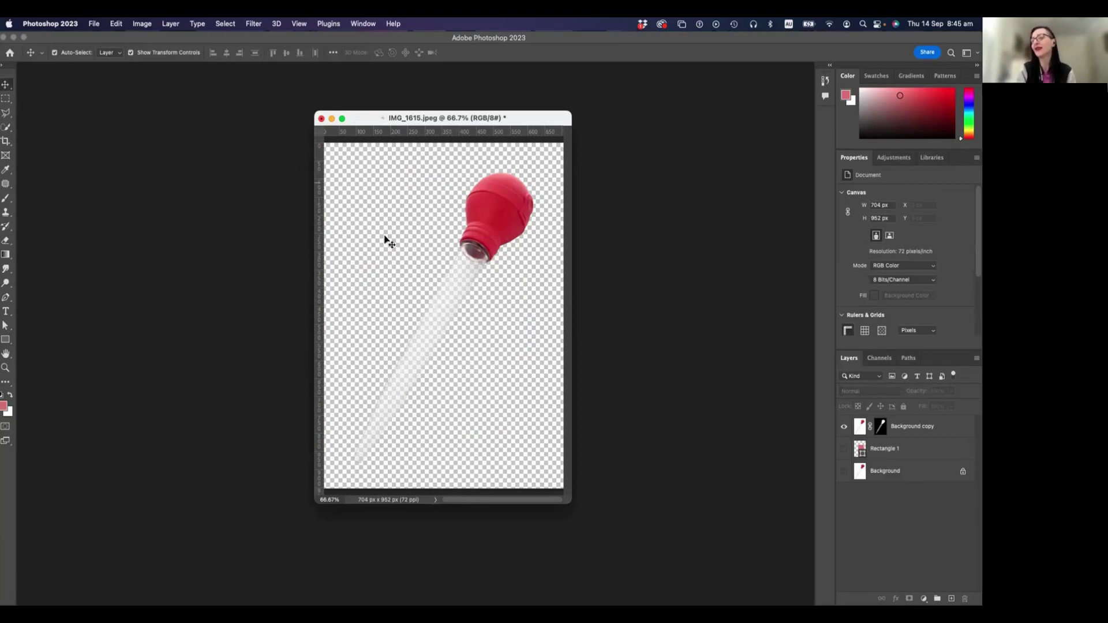
pyautogui.click(95, 24)
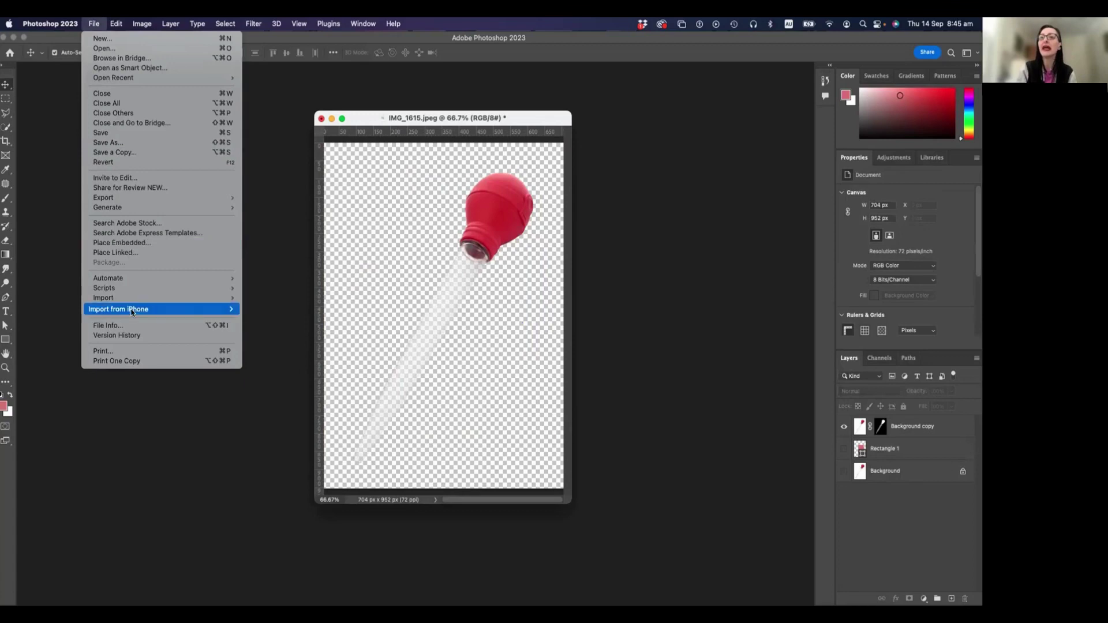
pyautogui.moveTo(132, 311)
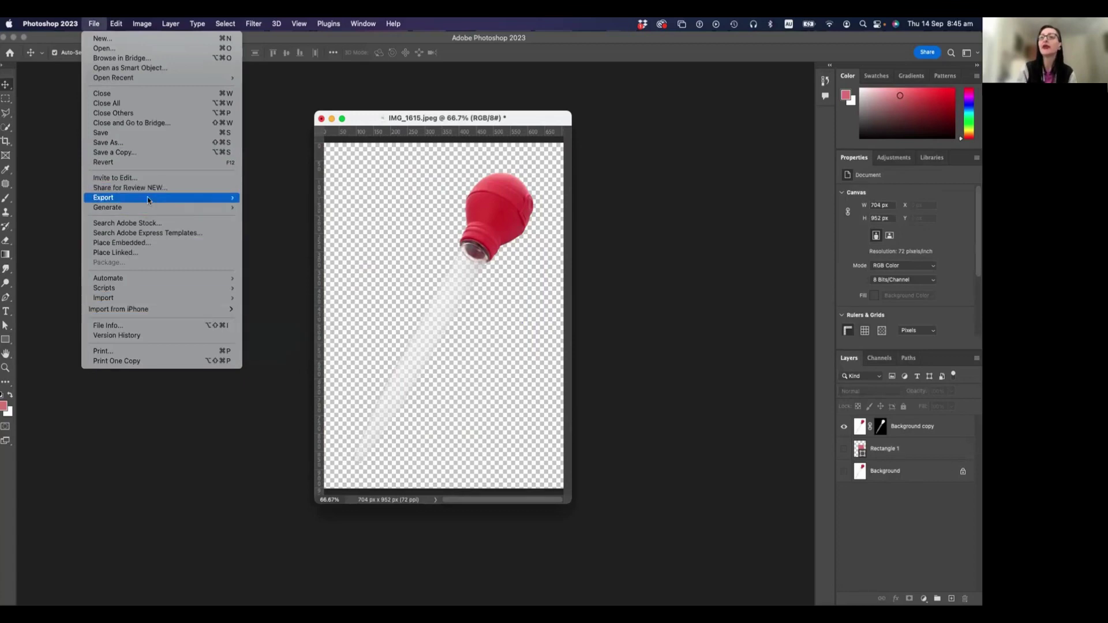
pyautogui.moveTo(148, 200)
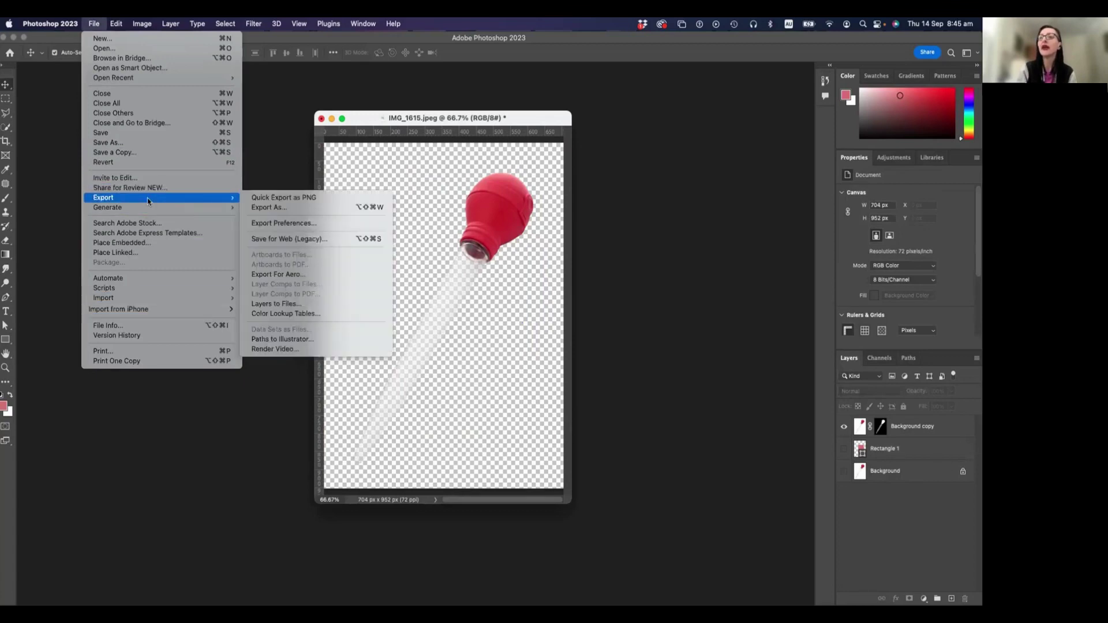
pyautogui.click(273, 211)
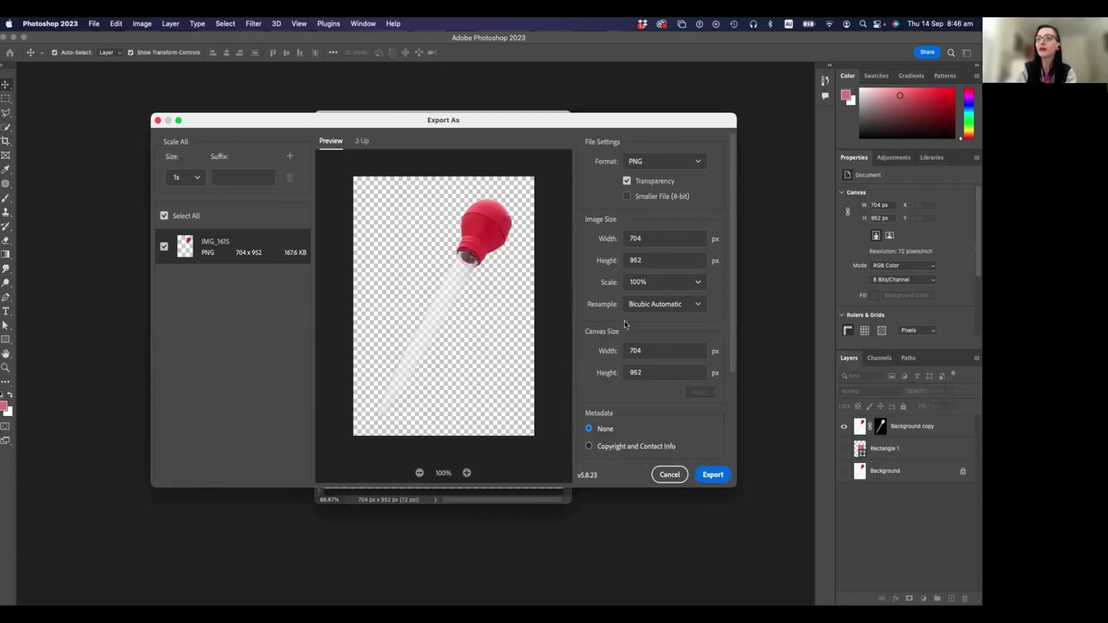
pyautogui.click(713, 475)
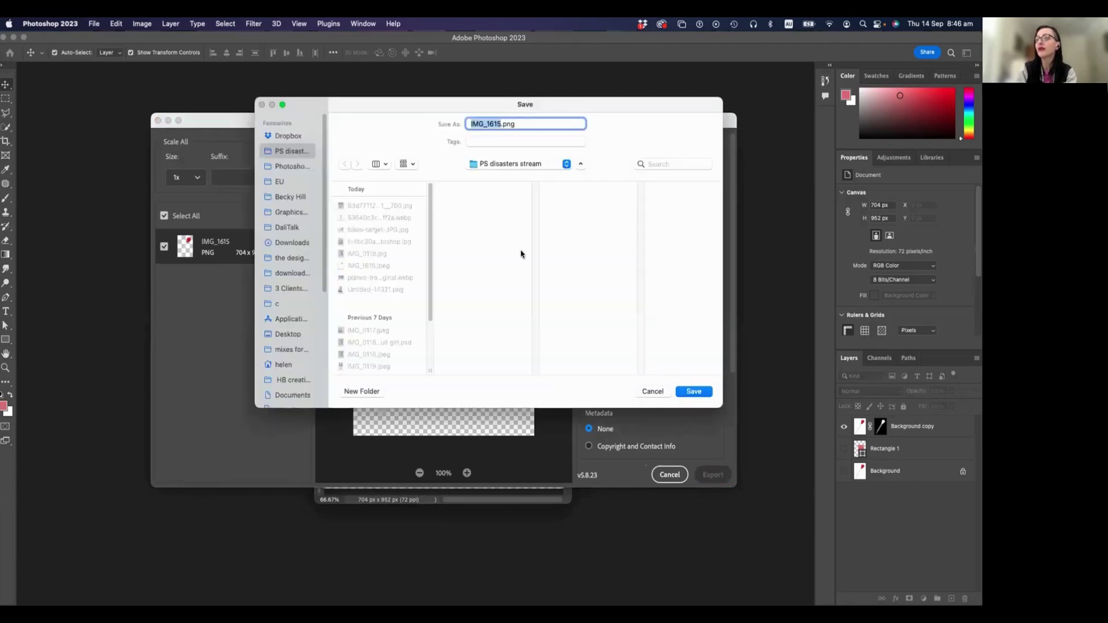
pyautogui.click(652, 392)
pyautogui.click(662, 479)
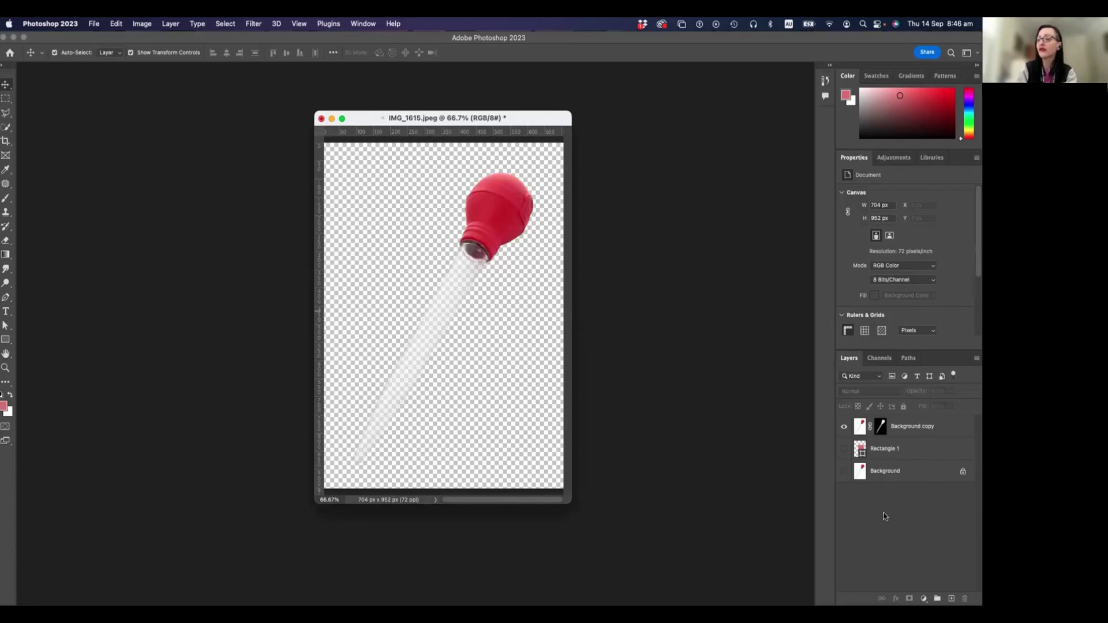
# Save the document as turkey baster.psd in Photoshop format in the PS disasters stream folder, with Maximize Compatibility on.
pyautogui.click(94, 24)
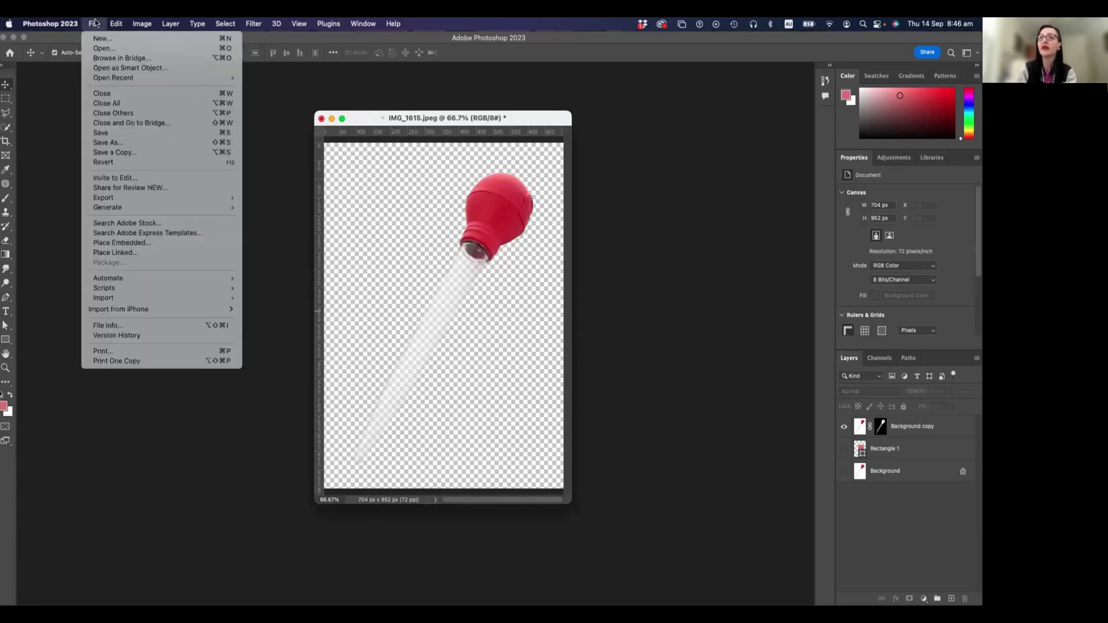
pyautogui.click(329, 254)
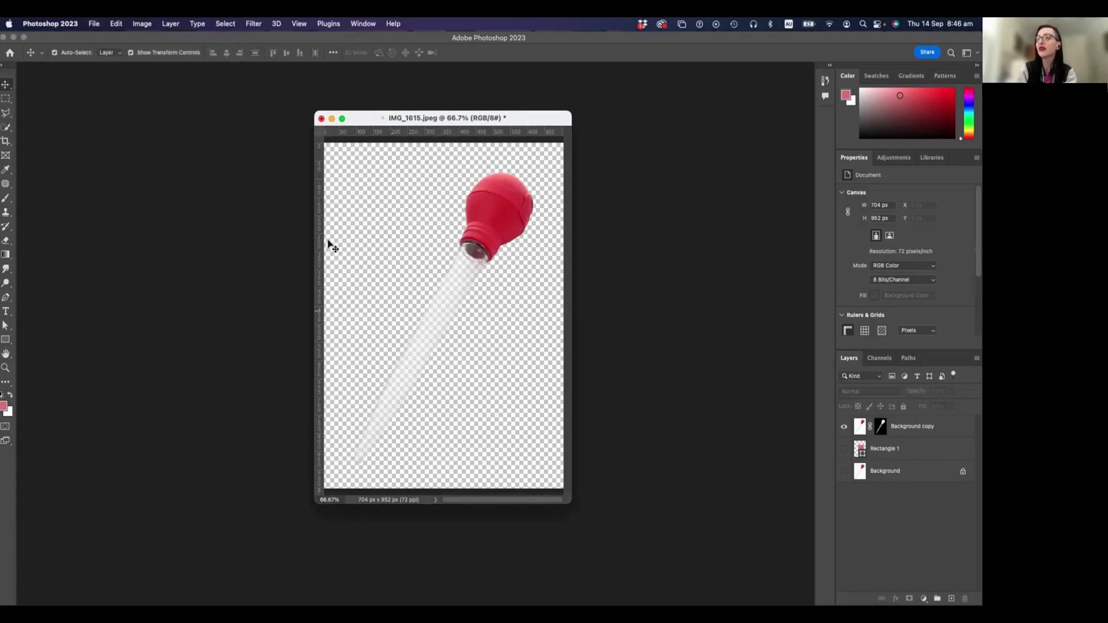
pyautogui.press('super+shift+s')
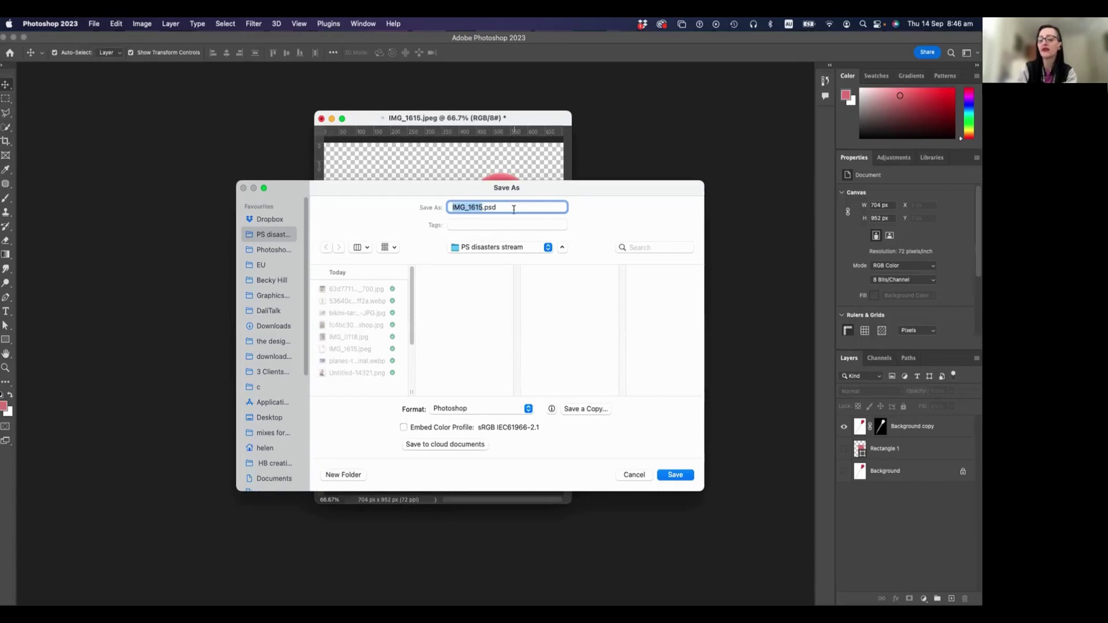
pyautogui.write('turkey baster')
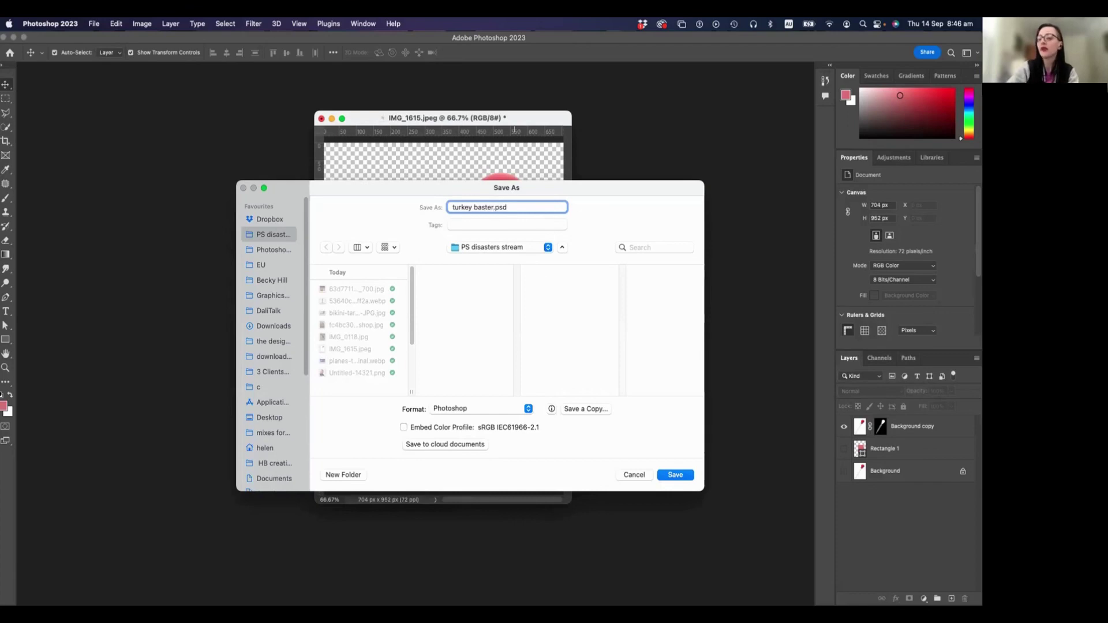
pyautogui.press('Return')
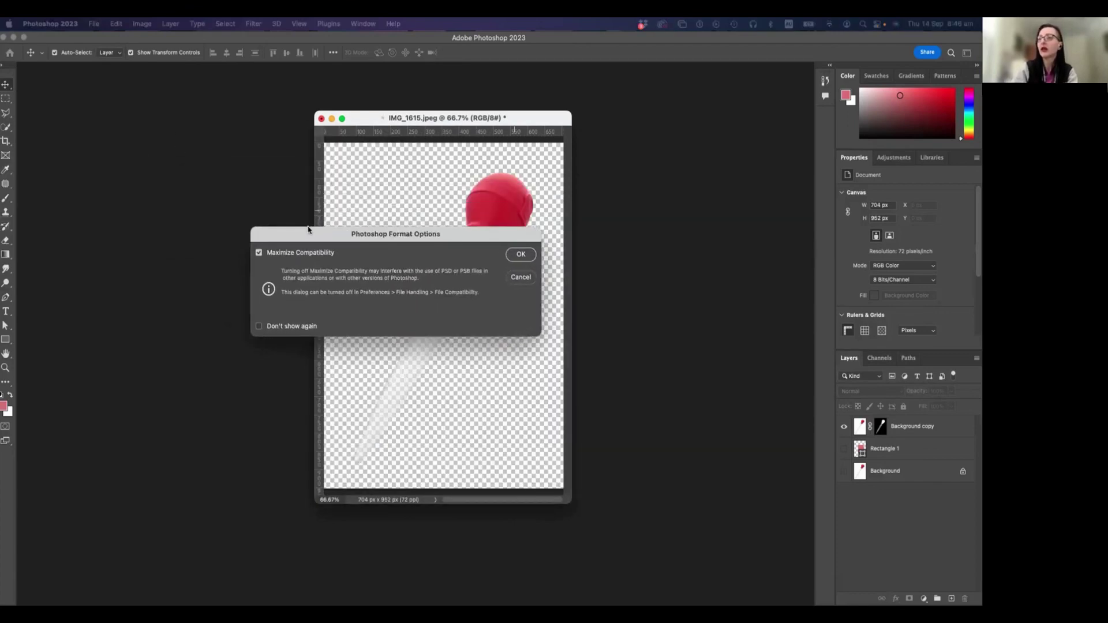
pyautogui.press('Return')
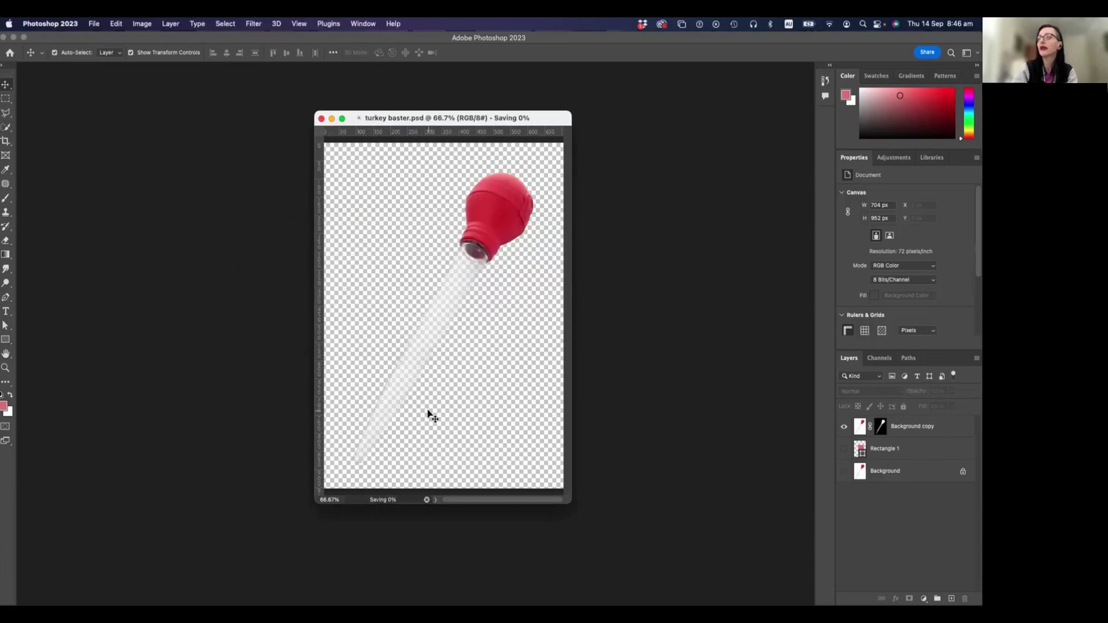